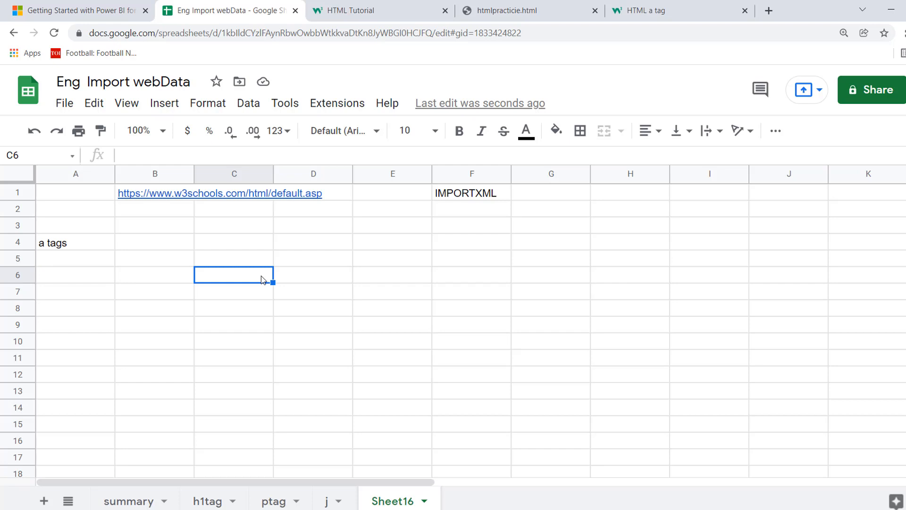
Enter "hyperlink" in cell A6 of Sheet16, below the "a tags" label.
click(192, 265)
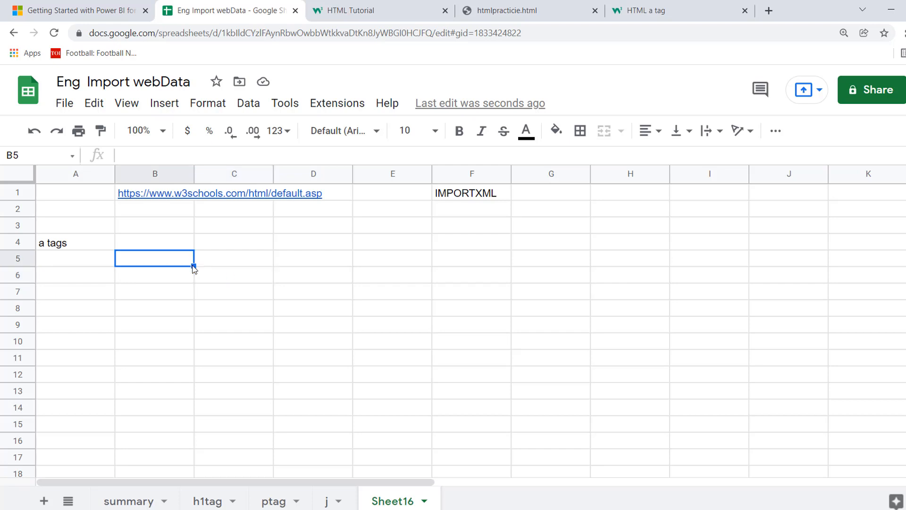
click(155, 277)
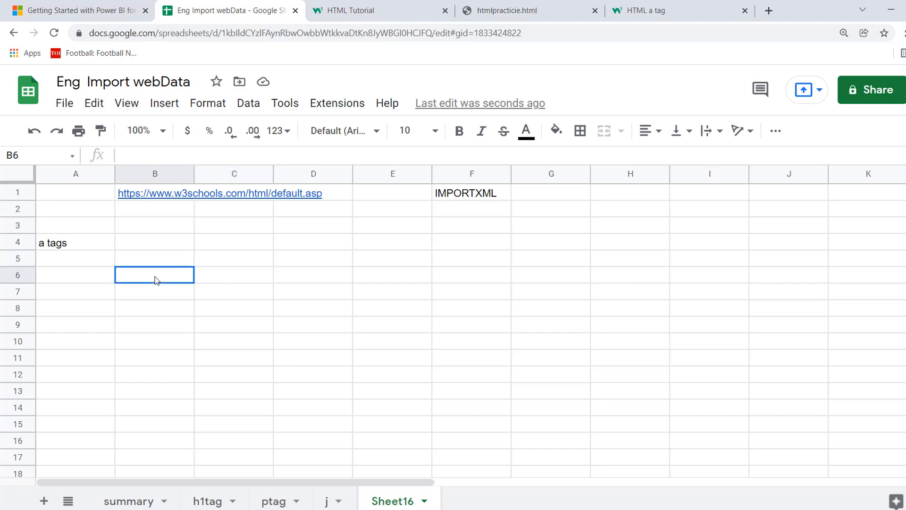
click(94, 281)
text(hype)
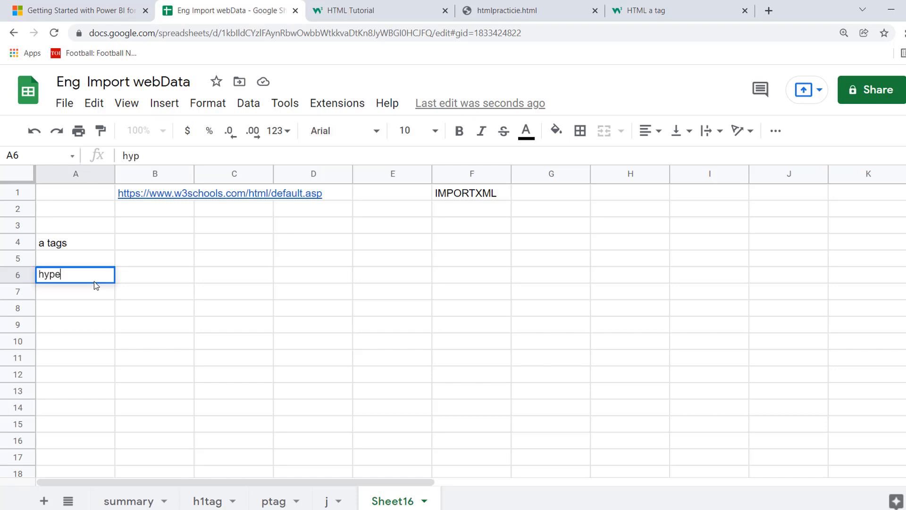
text(rlink)
key(BackSpace)
text(ink)
key(Return)
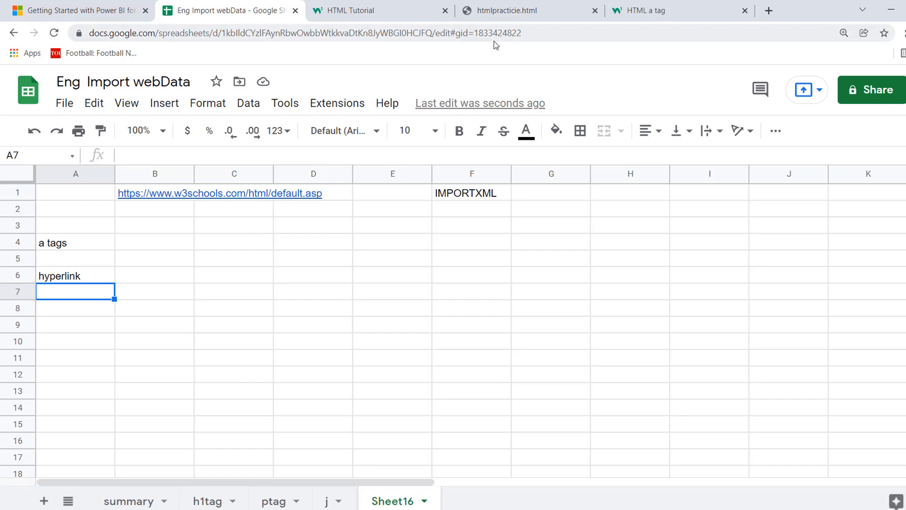
Review the a tags in the HTML Tutorial page source, the practice page, and the W3Schools <a> tag example with its href and link text.
click(394, 18)
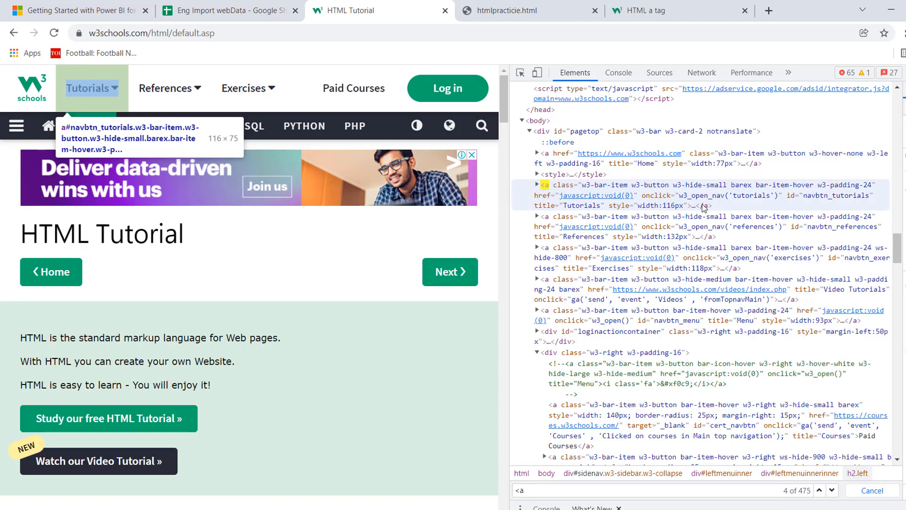
click(520, 16)
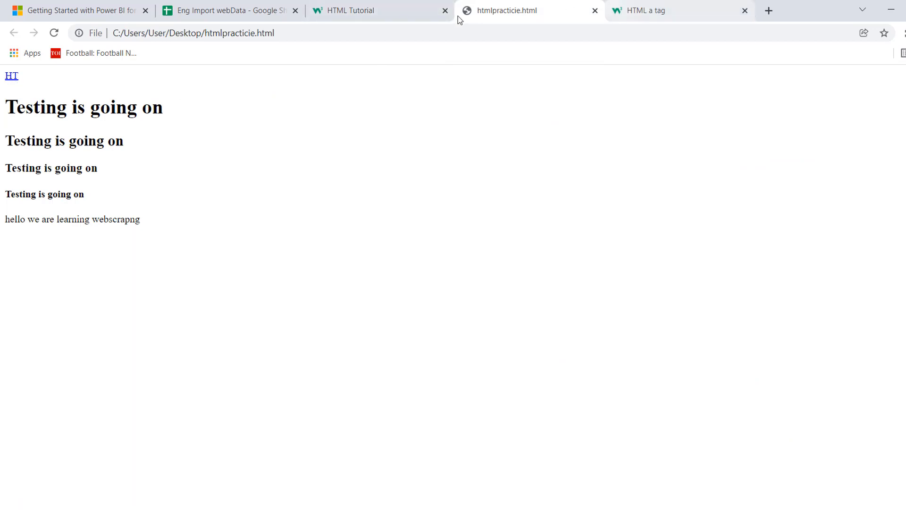
click(659, 9)
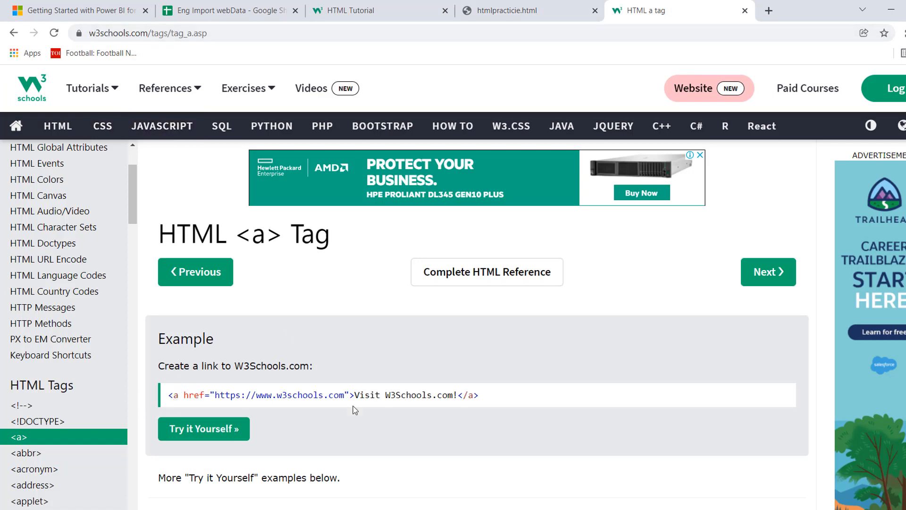
triple_click(512, 397)
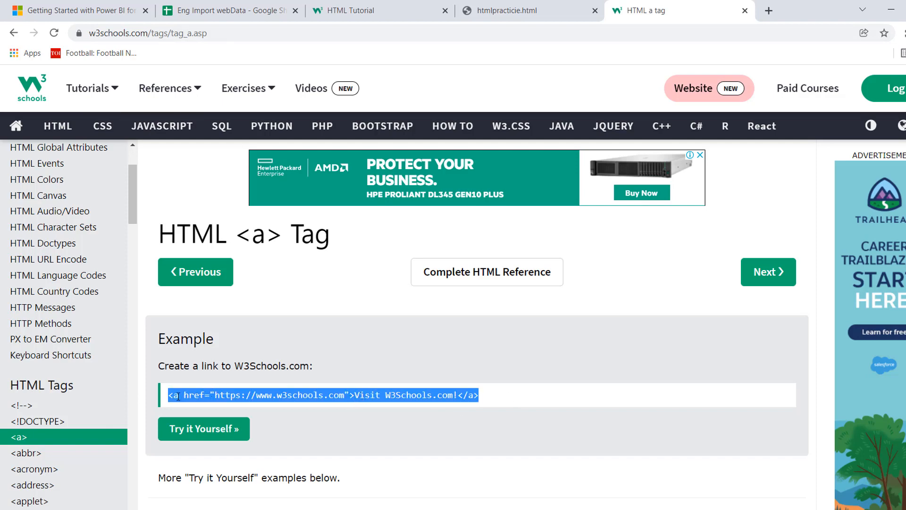
click(390, 377)
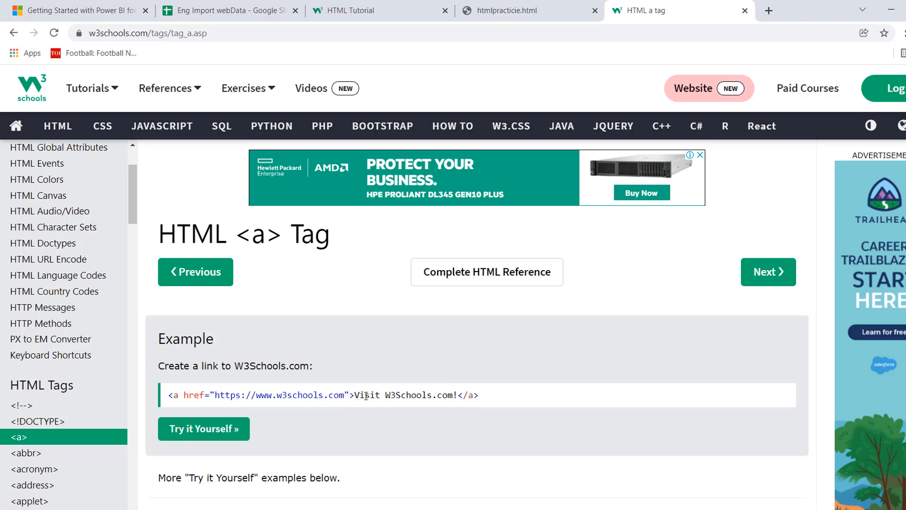
drag(359, 395, 455, 397)
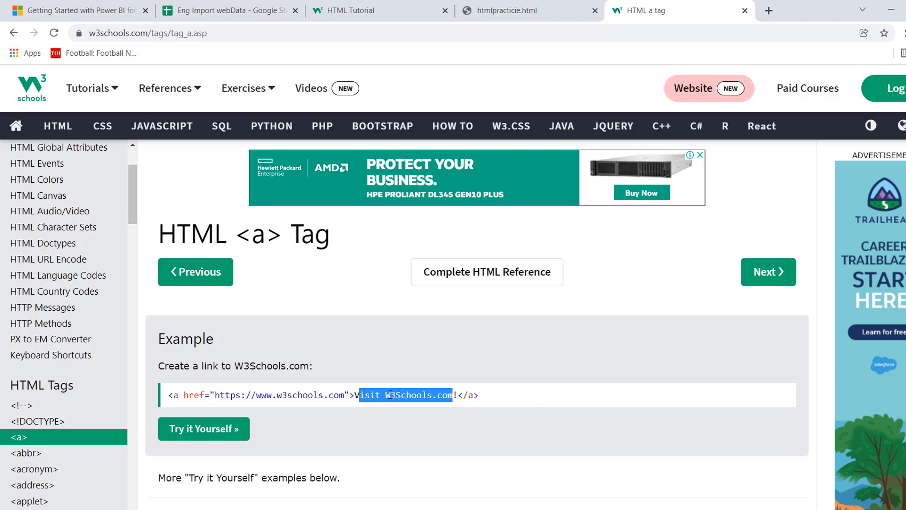
click(187, 395)
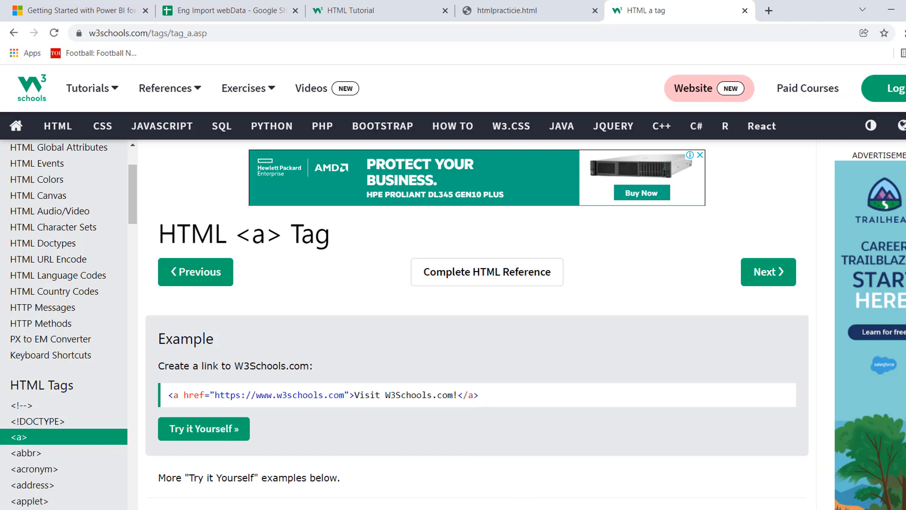
Switch to Notepad and delete the google.com link element from htmlpracticie.html.
key(alt+Tab)
click(437, 198)
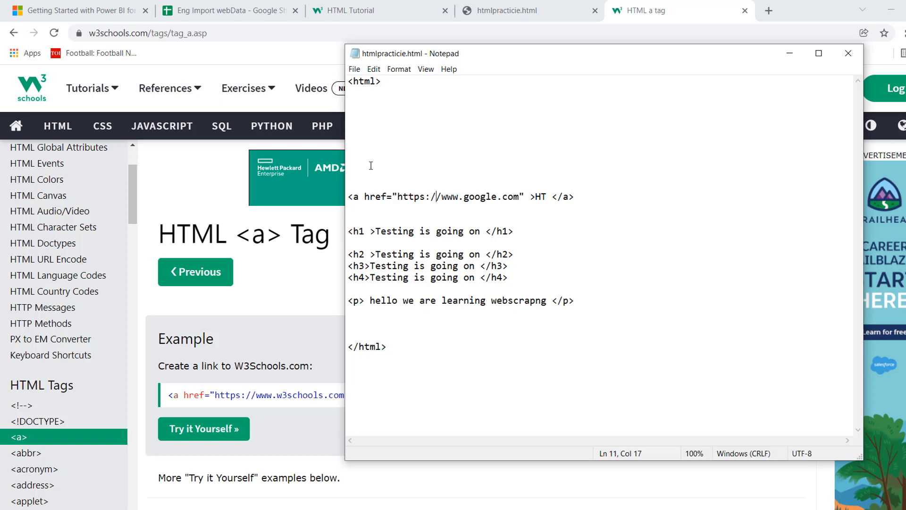
click(353, 196)
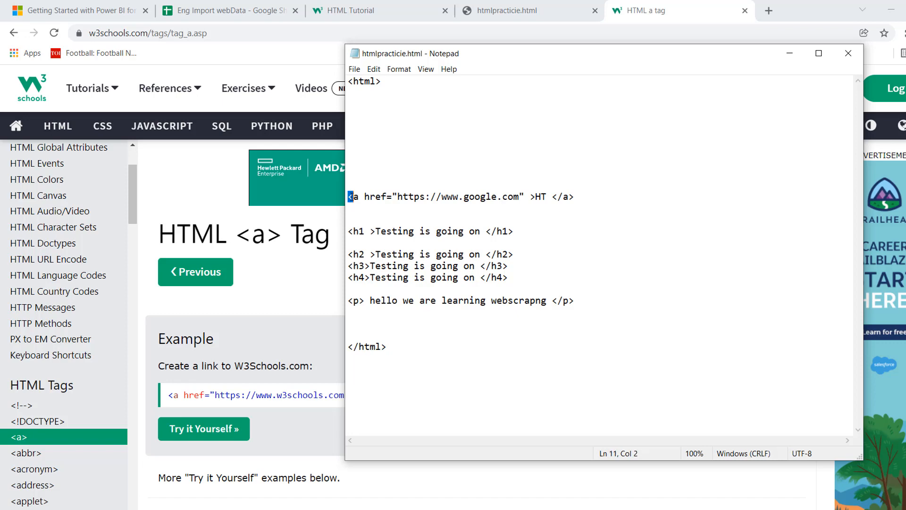
shift+click(579, 197)
key(BackSpace)
key(BackSpace)
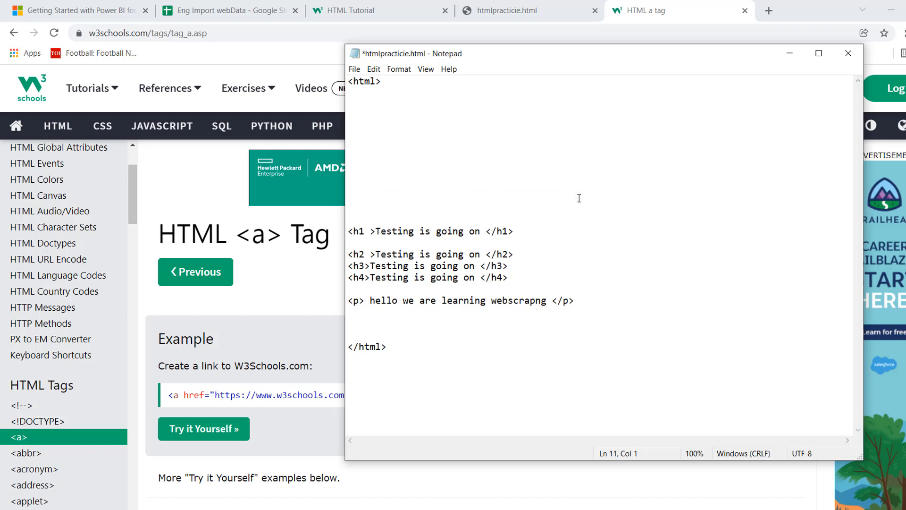
Write the element "<a> click me </a>" in place of the deleted link, above the h1 heading.
text(<a>    /)
key(BackSpace)
text(</a)
click(412, 202)
click(392, 196)
key(Left)
text(click me)
key(Left)
key(Left)
key(Left)
key(BackSpace)
key(BackSpace)
Save htmlpracticie.html and reload the practice page in Chrome to check the a element without a link address.
click(354, 69)
click(398, 118)
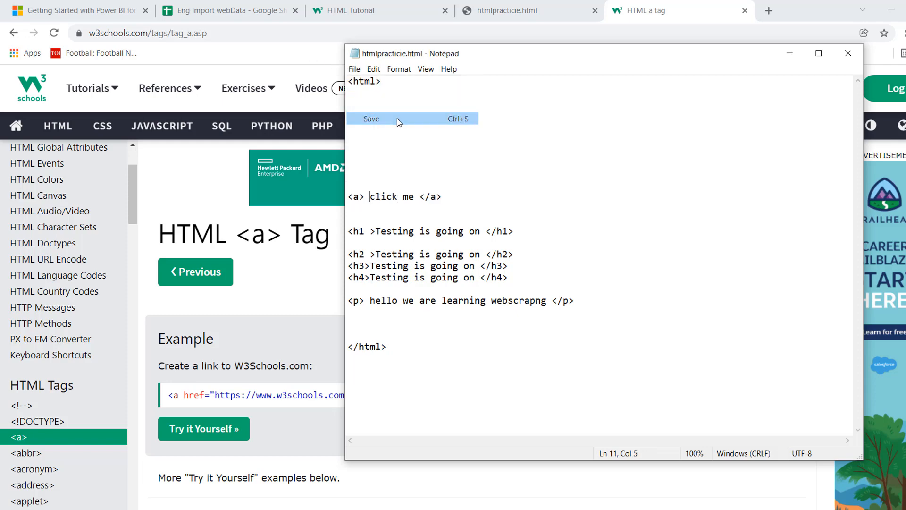
click(513, 12)
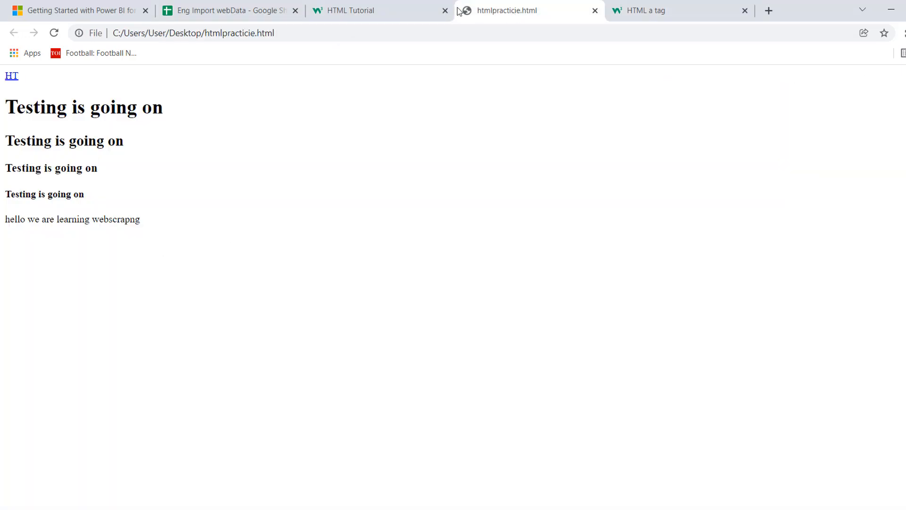
click(54, 32)
click(678, 9)
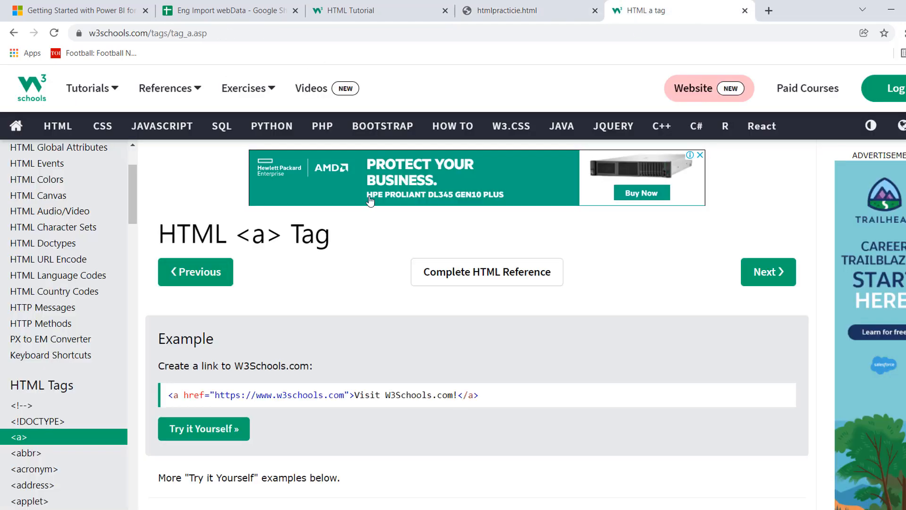
click(508, 19)
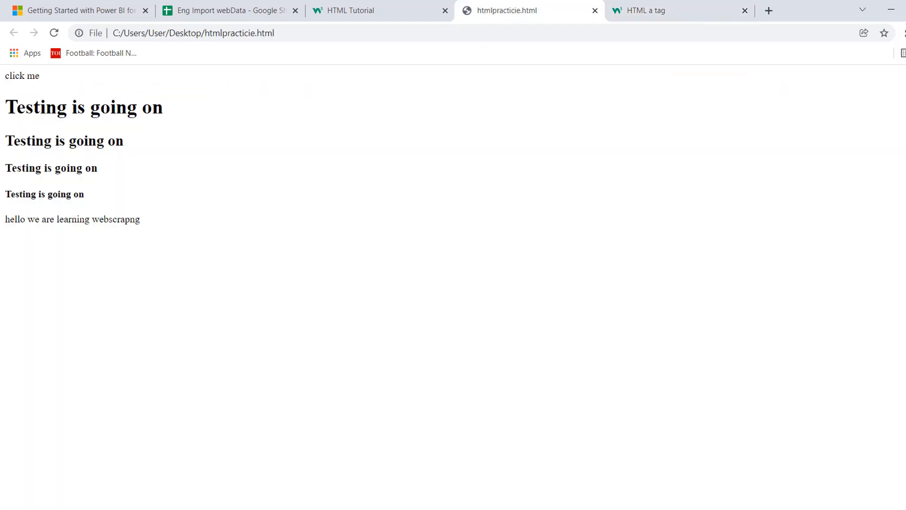
Switch to Notepad and insert an href attribute name inside the opening a tag of the "click me" element.
key(alt+Tab)
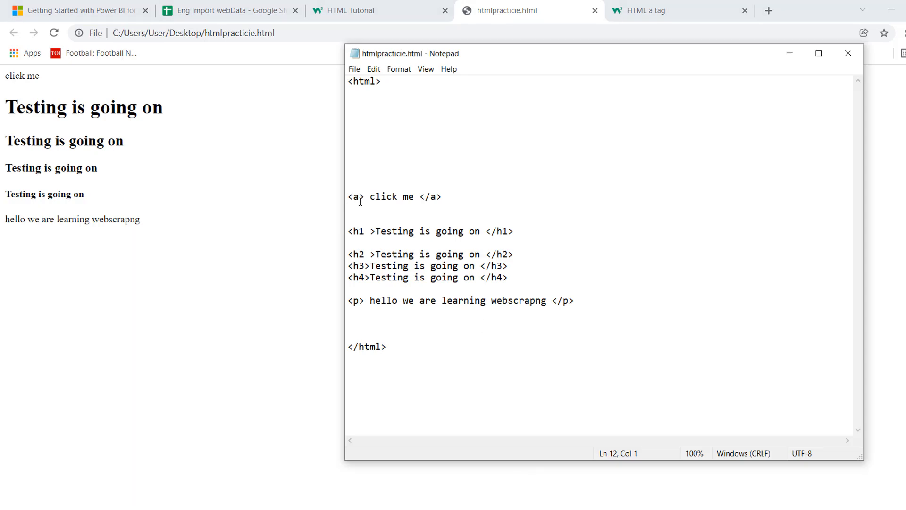
key(Left)
key(Left)
key(Left)
key(Left)
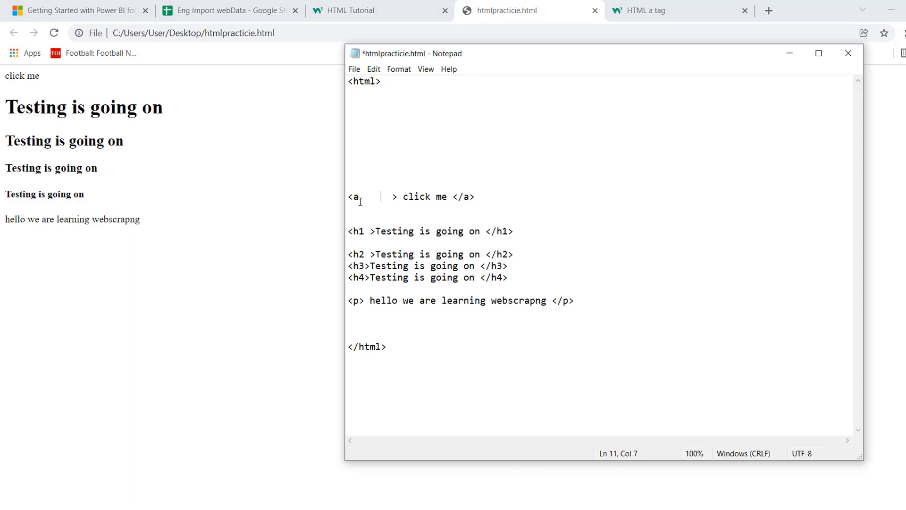
text(href)
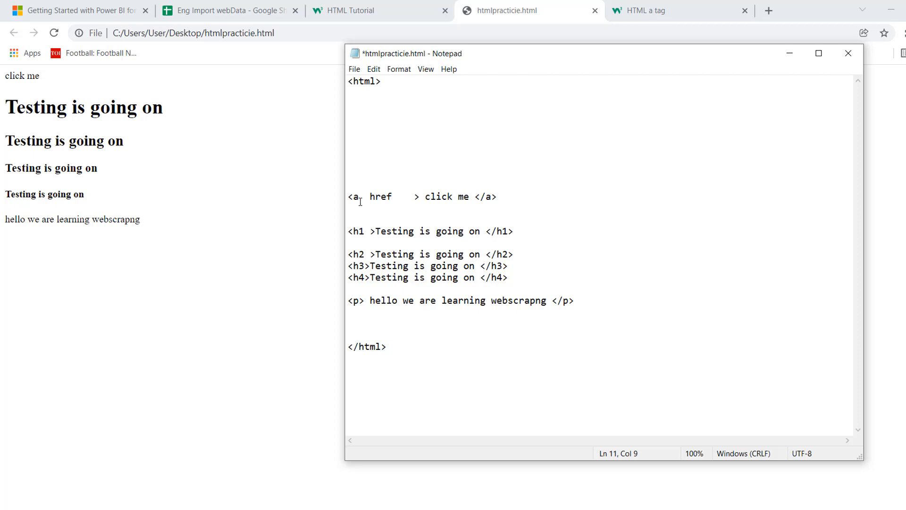
text(')
key(BackSpace)
text(="h)
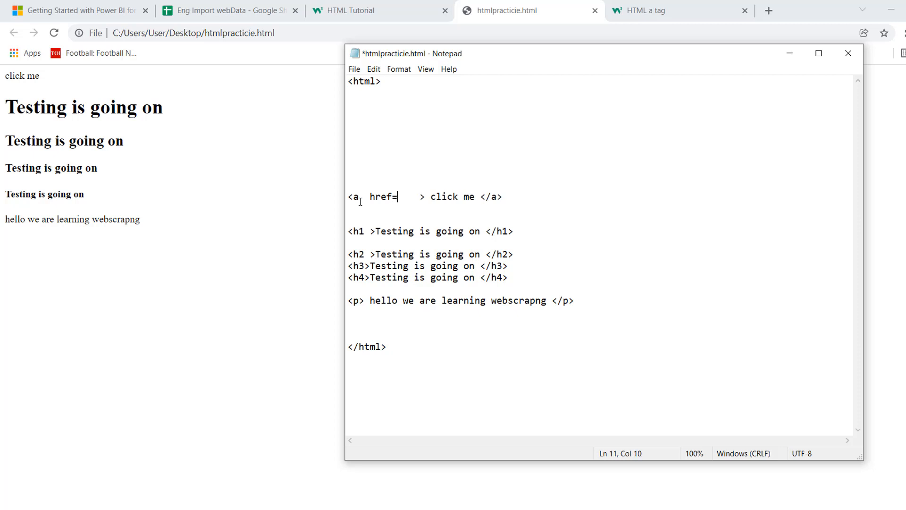
text(ttps:)
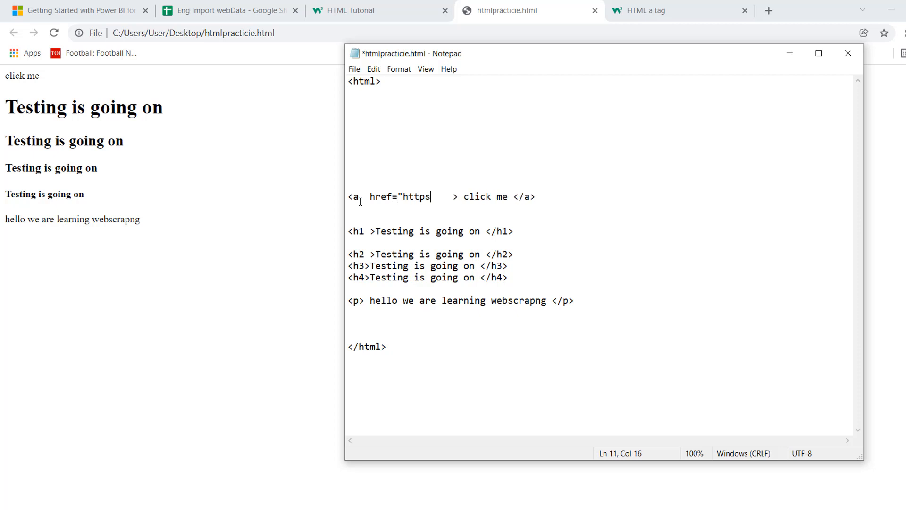
text(www)
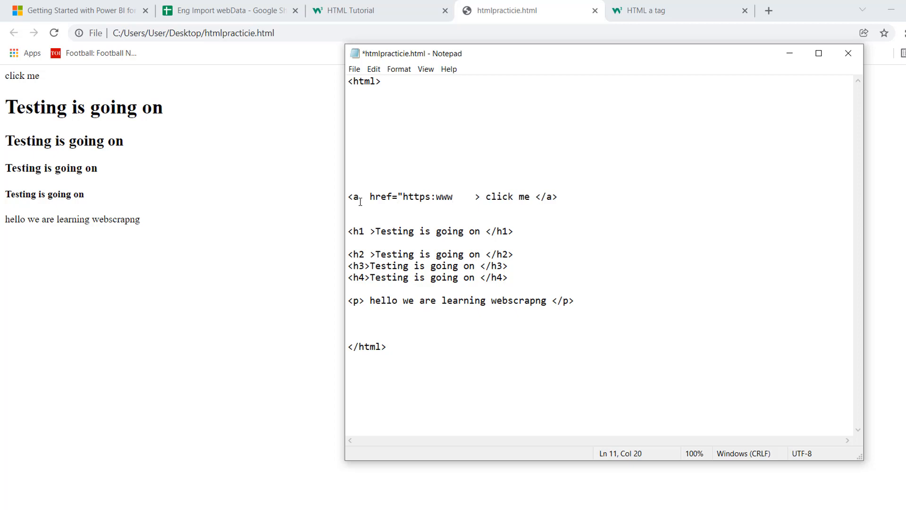
text(.excelvbalov)
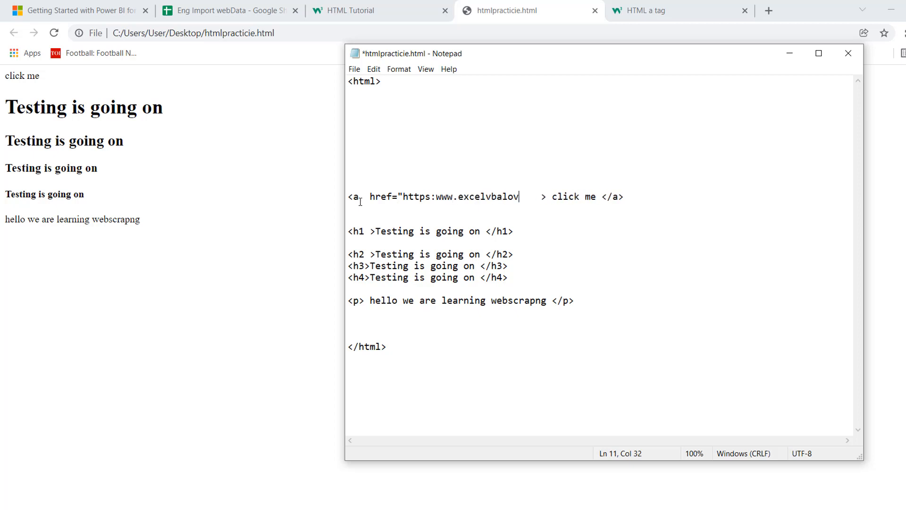
text(er.com)
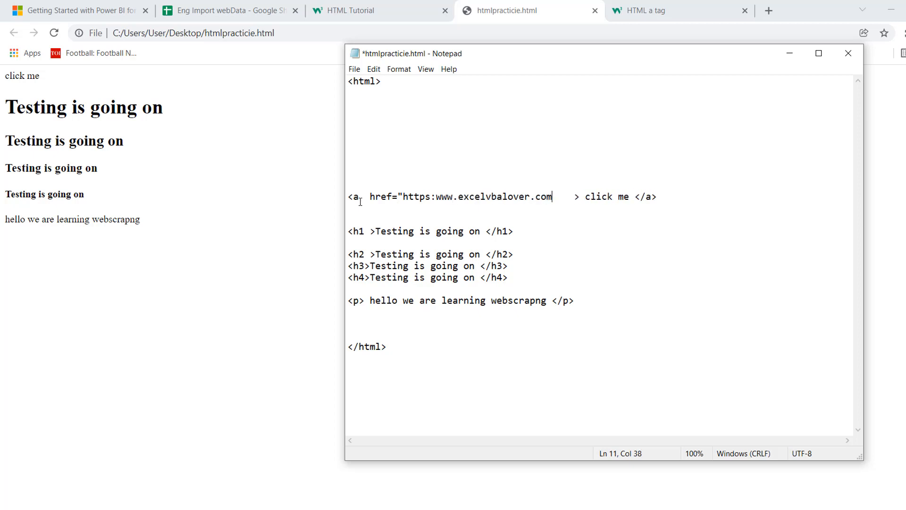
text(")
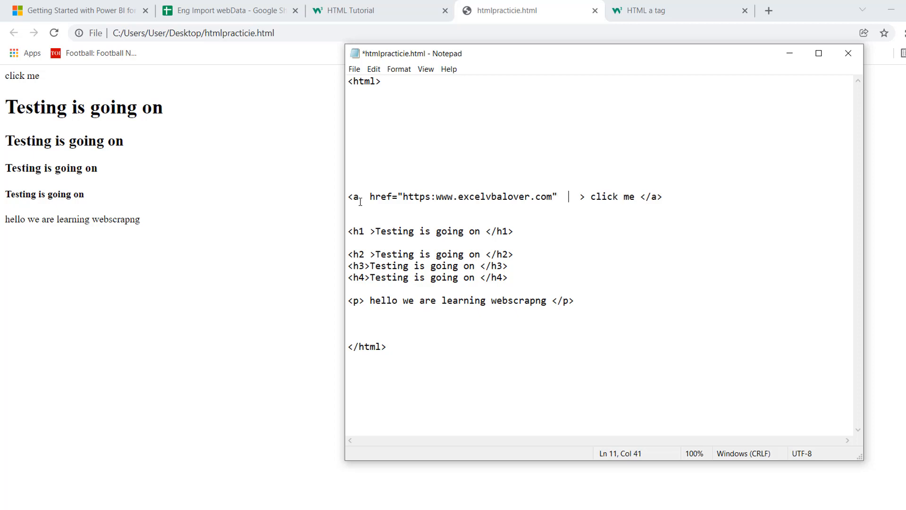
key(BackSpace)
key(BackSpace)
key(BackSpace)
key(BackSpace)
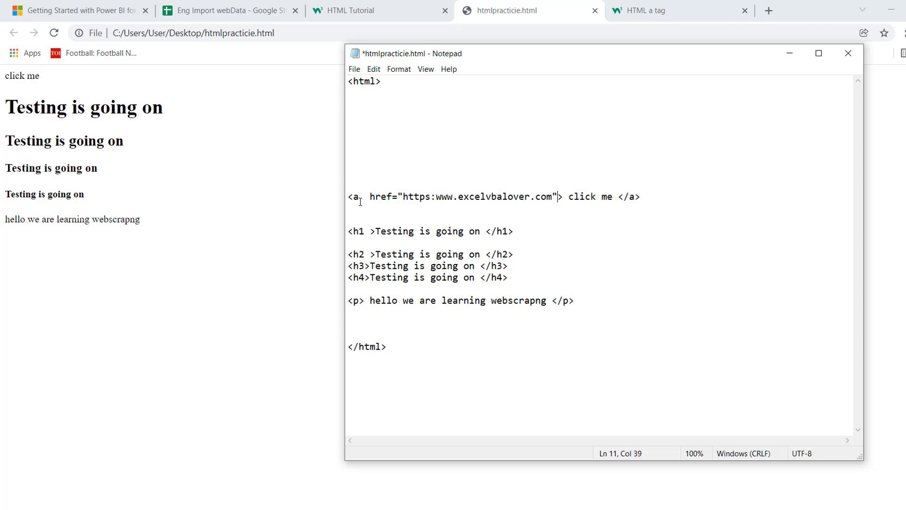
click(397, 203)
Save htmlpracticie.html and test the "click me" link on the reloaded practice page in Chrome, returning to that page.
click(354, 69)
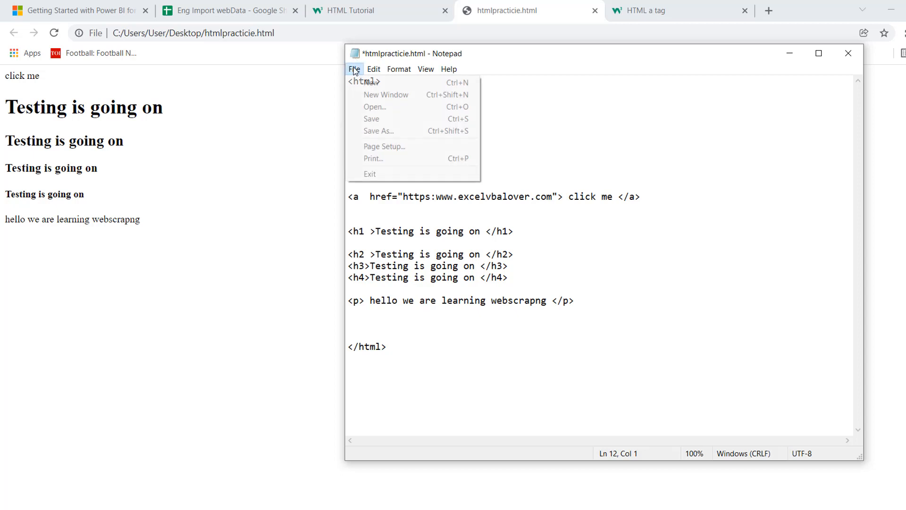
click(380, 119)
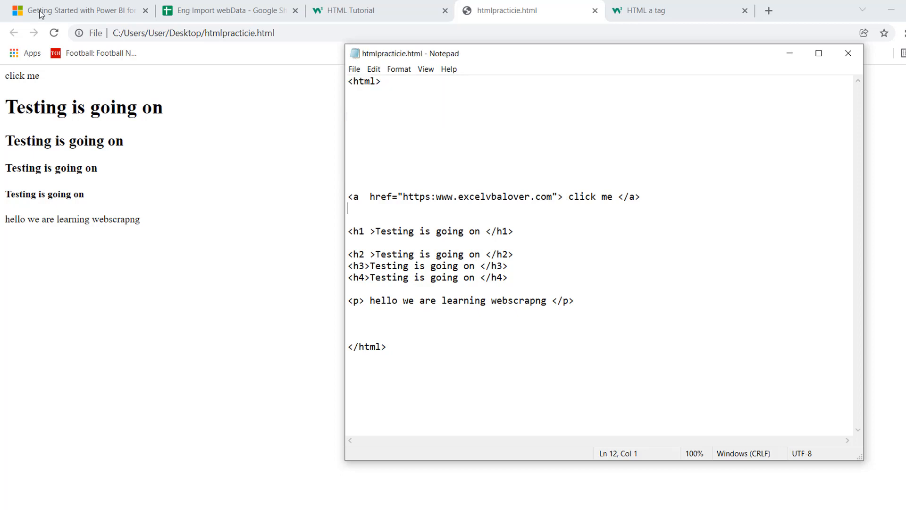
click(53, 33)
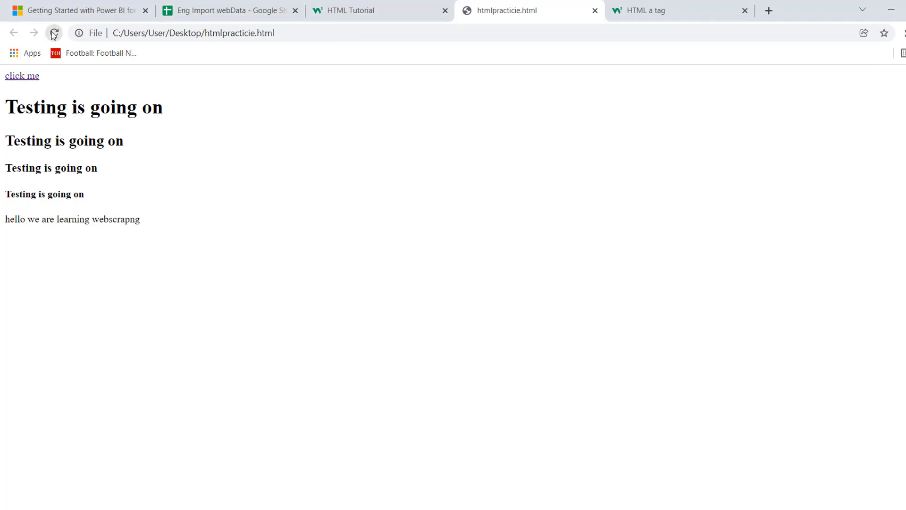
click(21, 78)
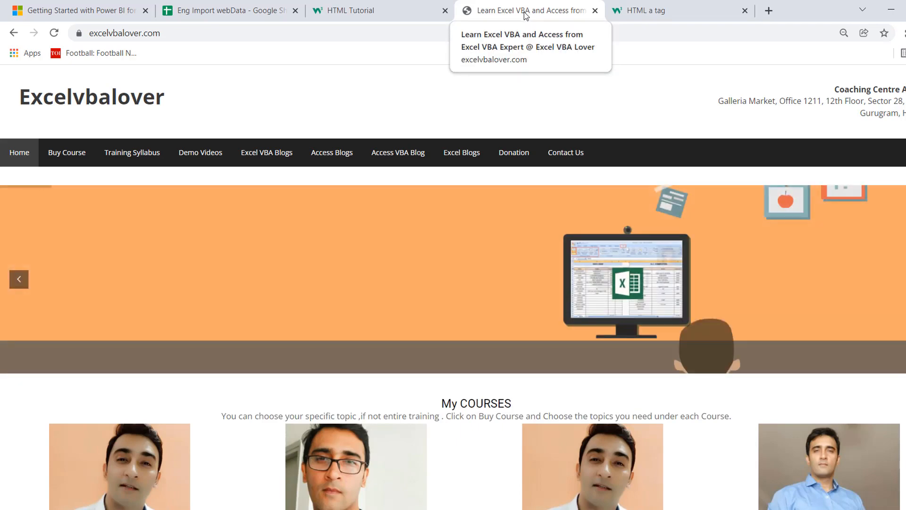
click(14, 34)
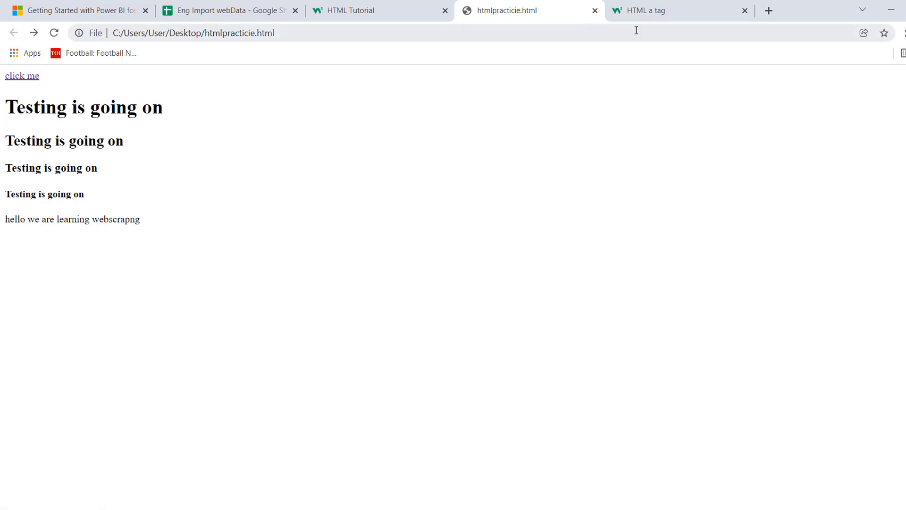
Switch to Notepad and remove the extra space before href in the a tag.
key(alt+Tab)
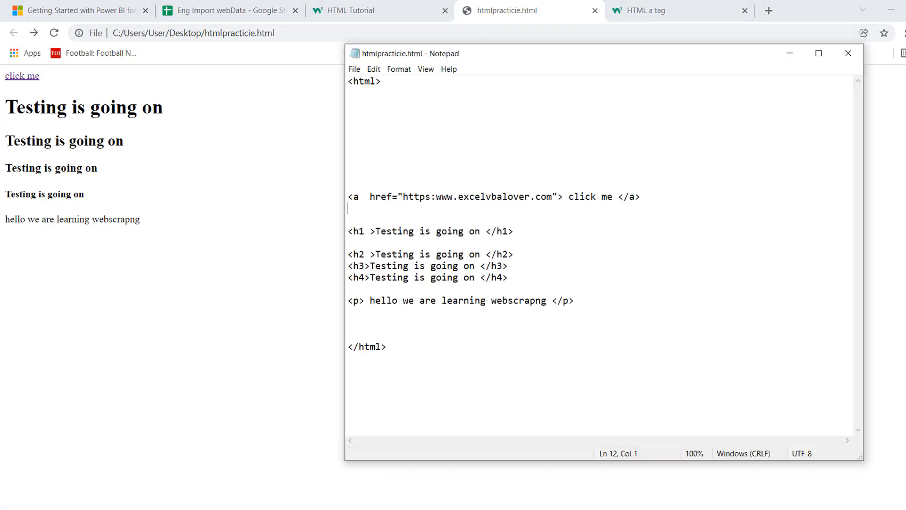
key(BackSpace)
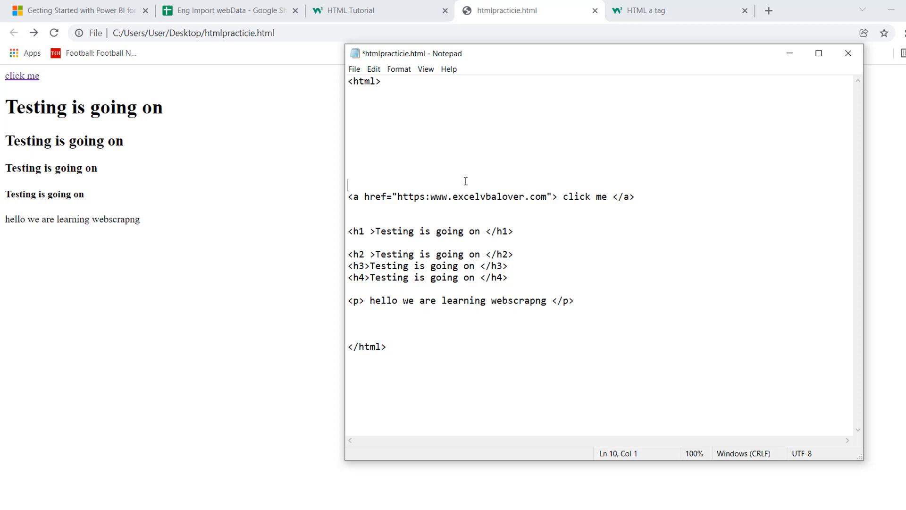
Review the full "click me" a element in Notepad, including where its href attribute starts, and put the editor aside.
key(Down)
shift+click(653, 202)
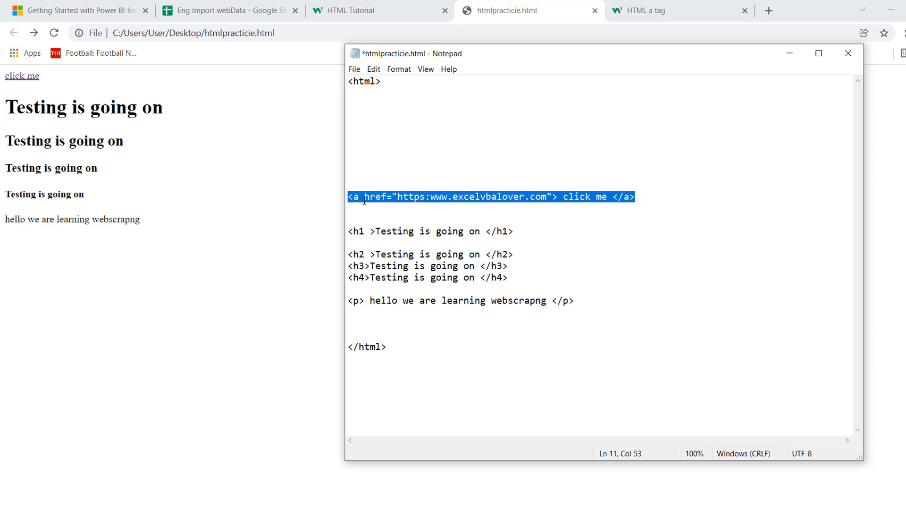
click(365, 198)
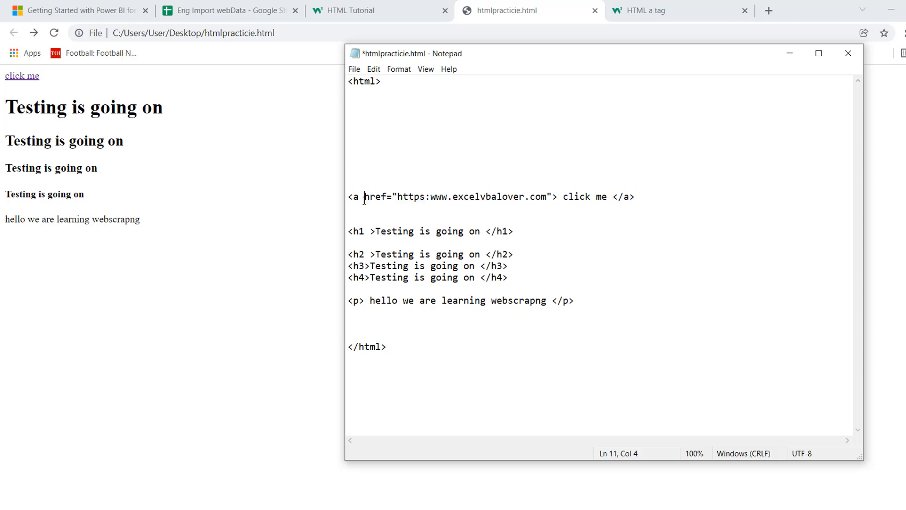
click(787, 57)
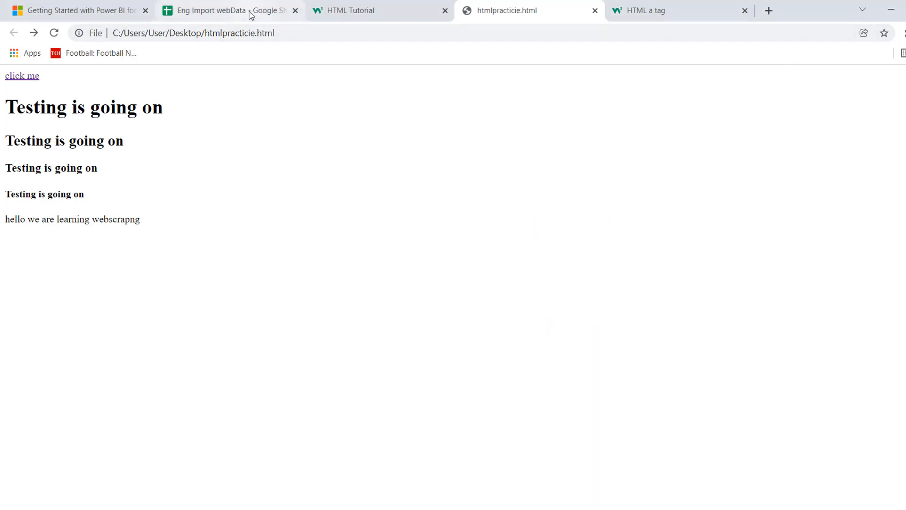
Inspect the HTML Introduction link on the W3Schools HTML Tutorial page and resize the developer tools to view its a tag.
click(355, 17)
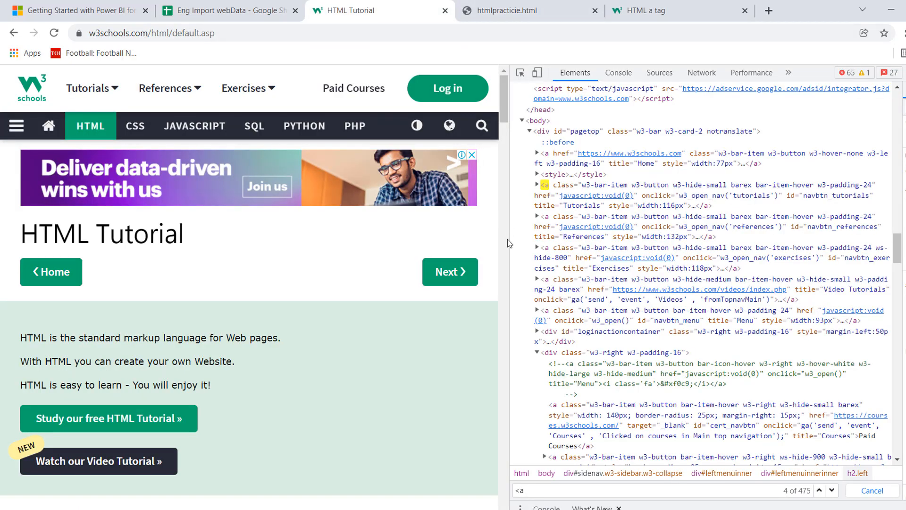
drag(509, 238, 673, 240)
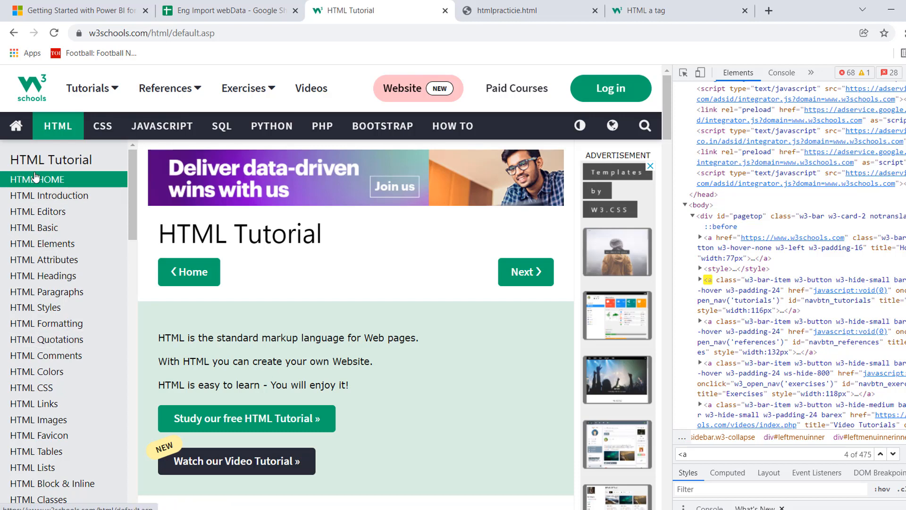
right_click(48, 200)
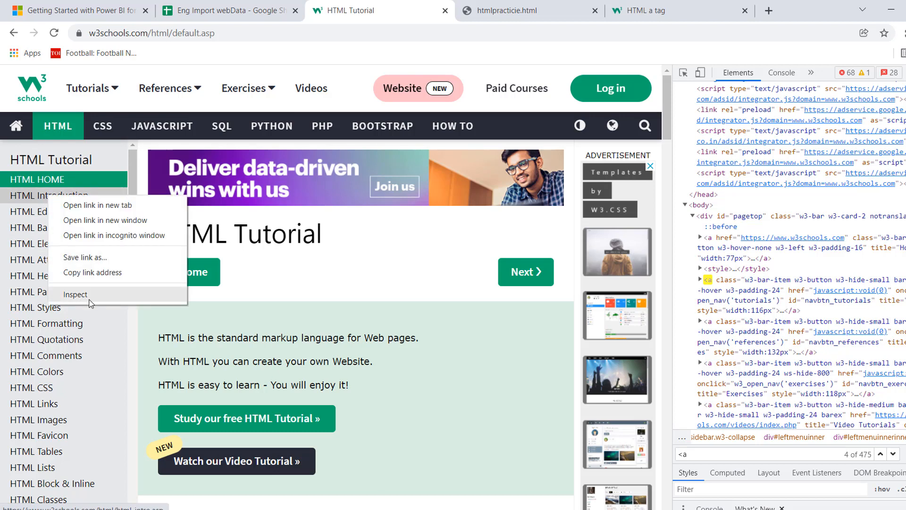
click(91, 298)
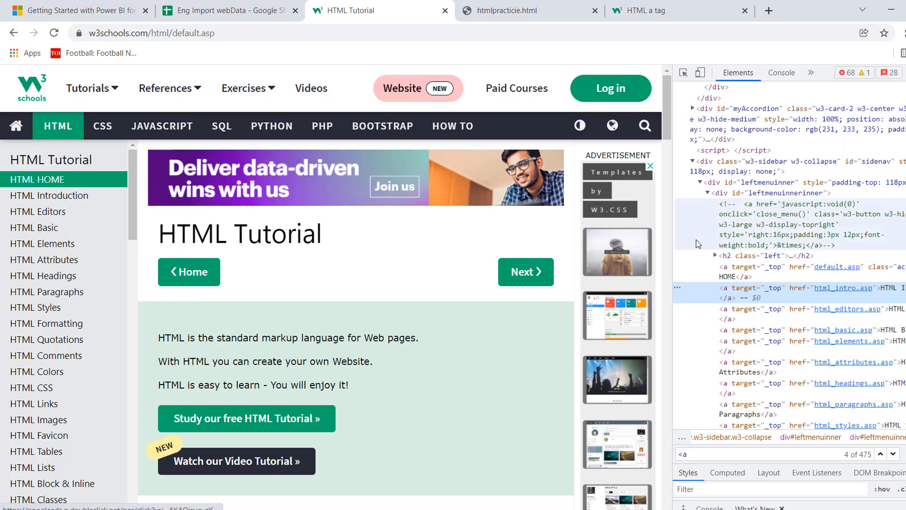
drag(672, 244, 631, 238)
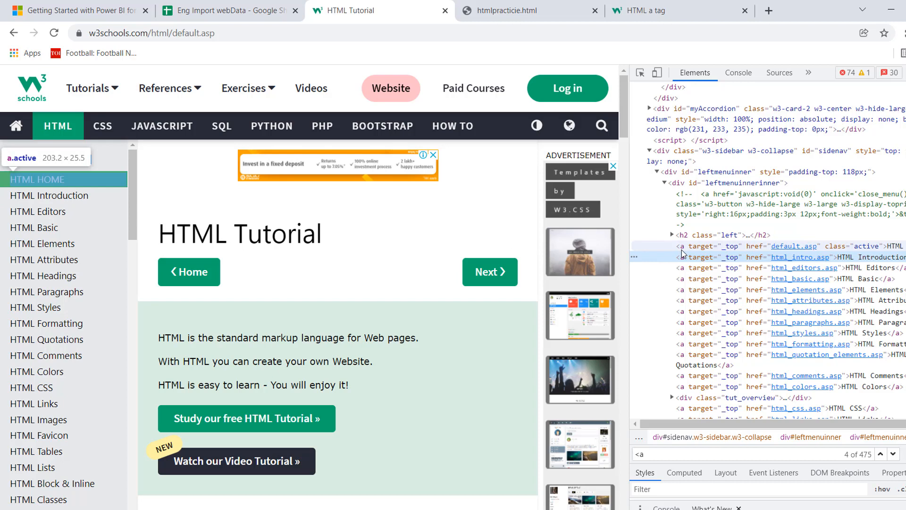
Switch to Notepad and examine the href attribute, the link text and the a tag name, comparing them with the other tags.
key(alt+Tab)
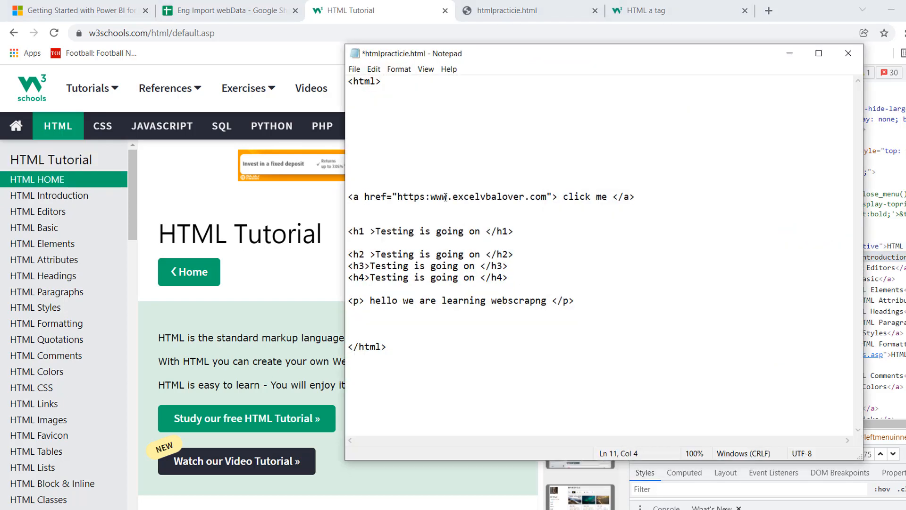
shift+click(551, 199)
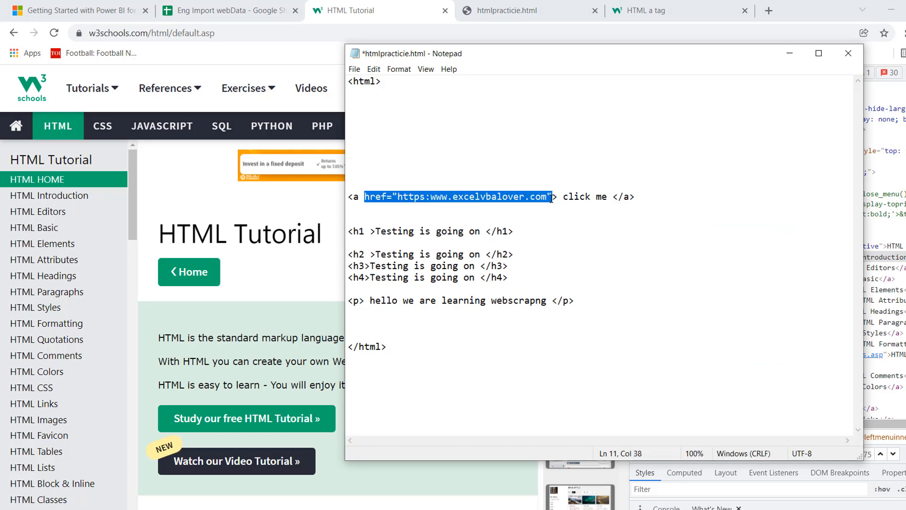
click(564, 197)
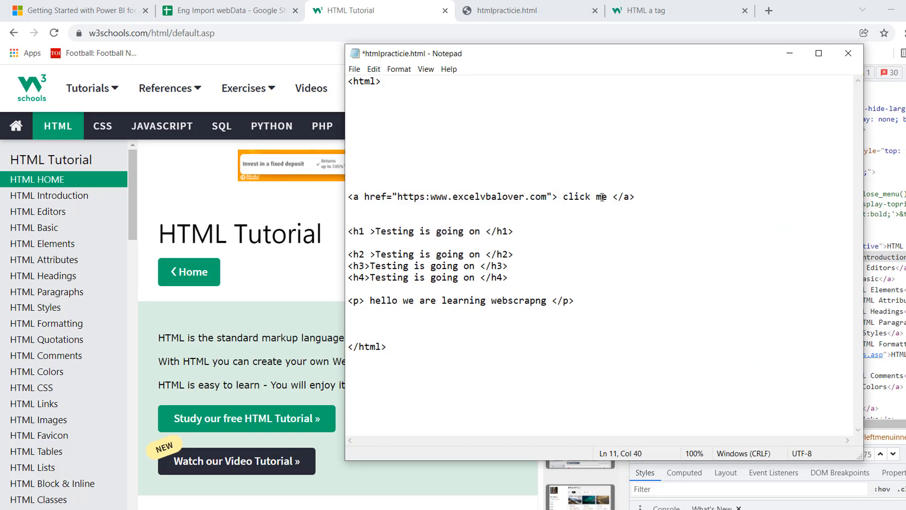
shift+click(609, 197)
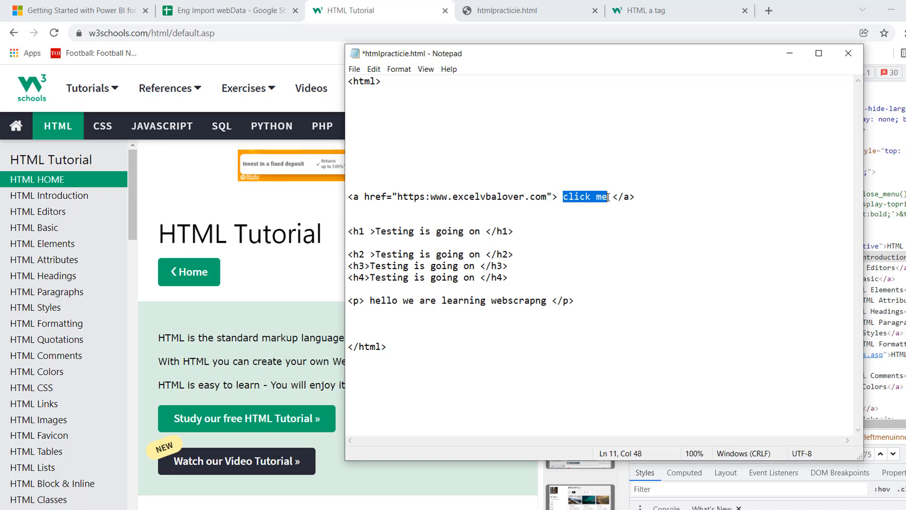
click(362, 303)
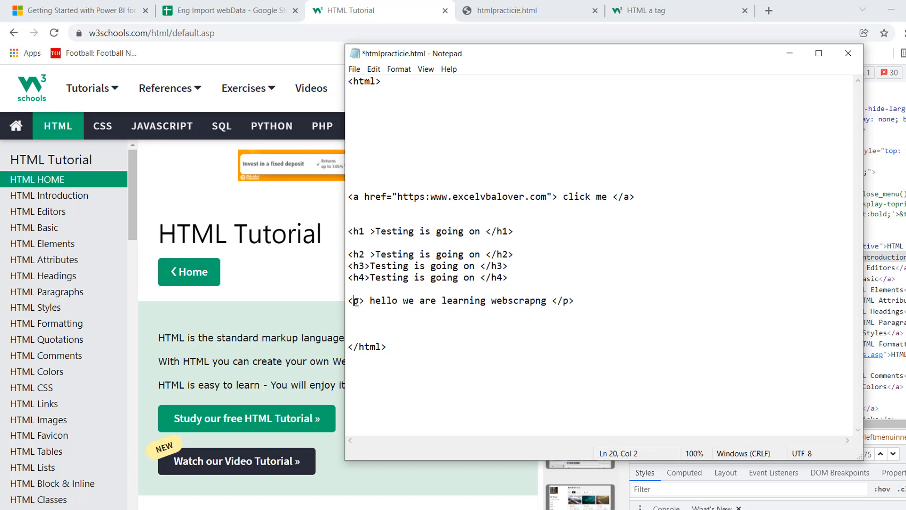
click(514, 276)
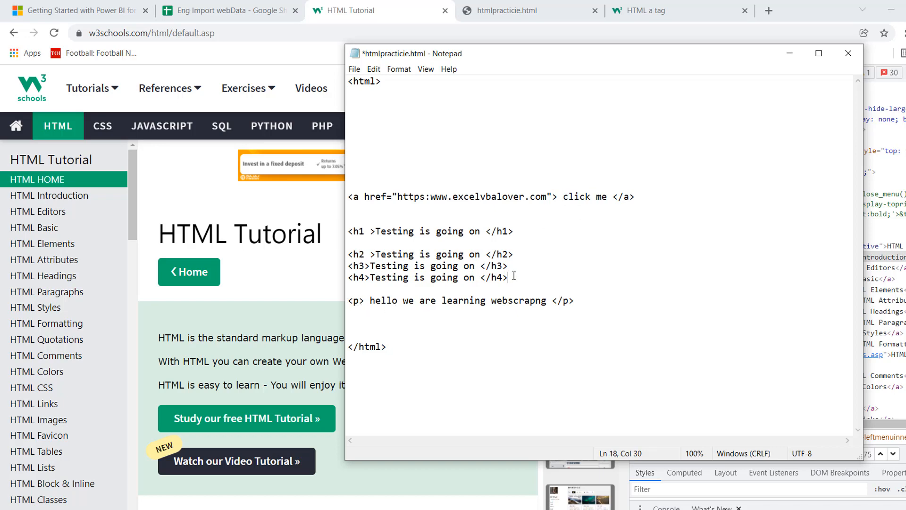
click(360, 199)
click(789, 57)
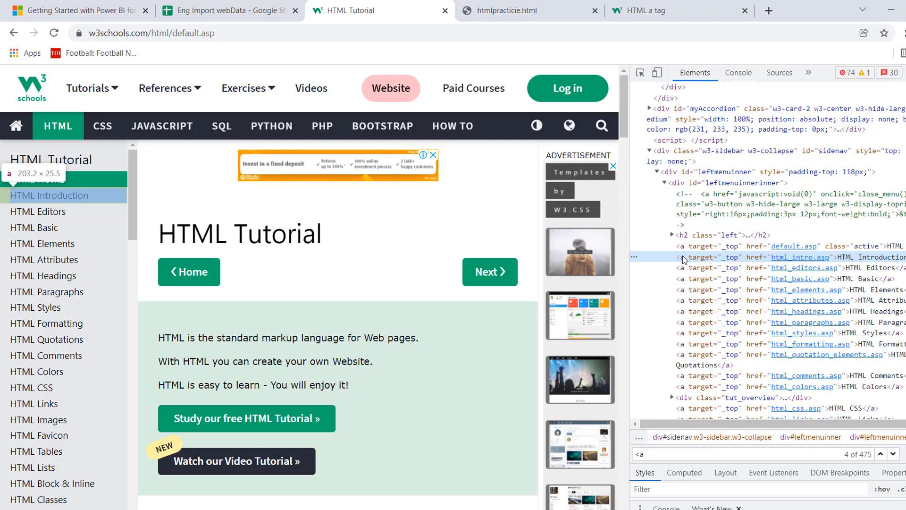
Switch to the Eng Import webData spreadsheet in Google Sheets, decline offline access and select the "a tags" cell.
click(251, 15)
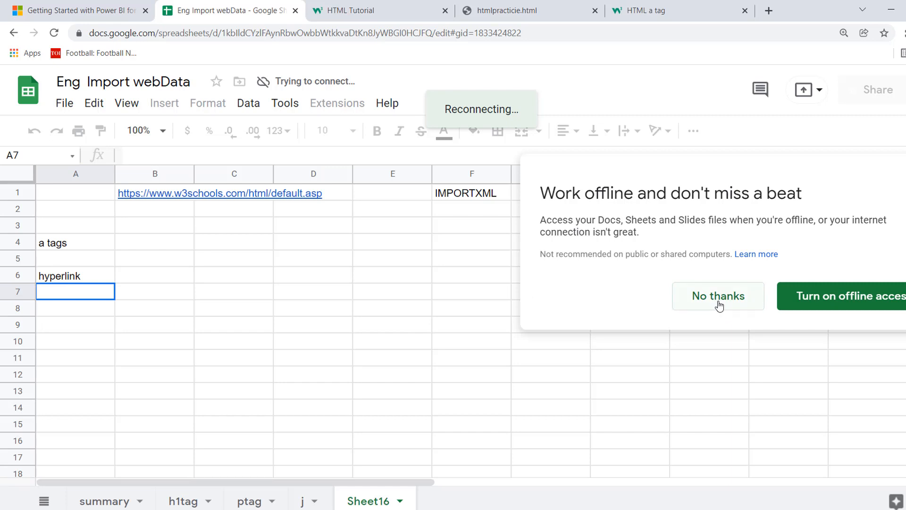
click(721, 305)
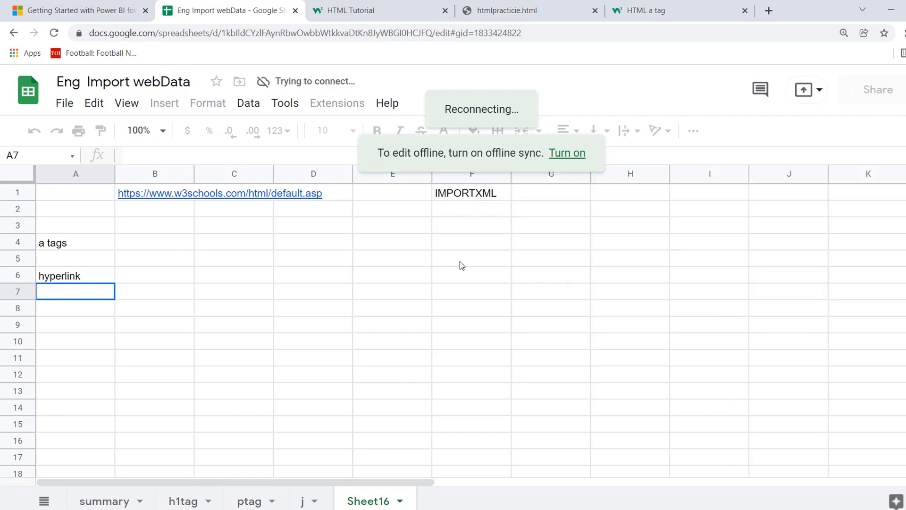
click(306, 259)
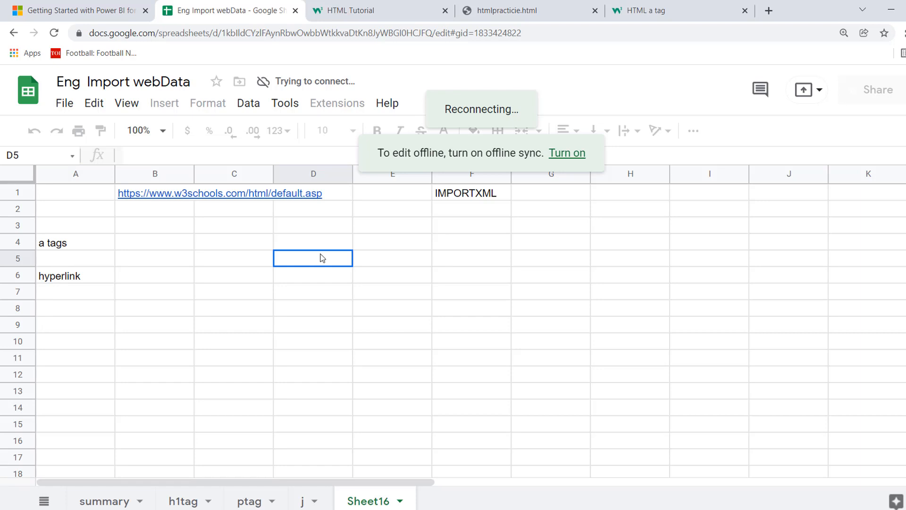
click(68, 247)
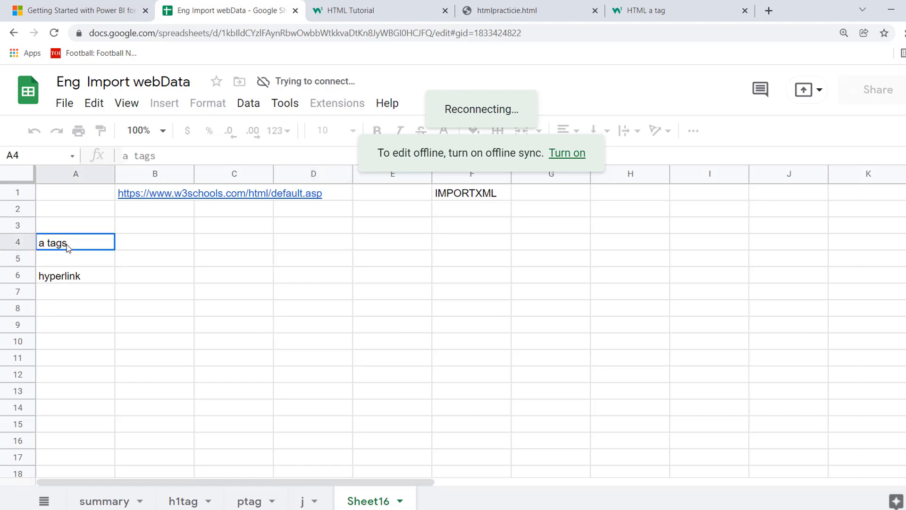
click(377, 243)
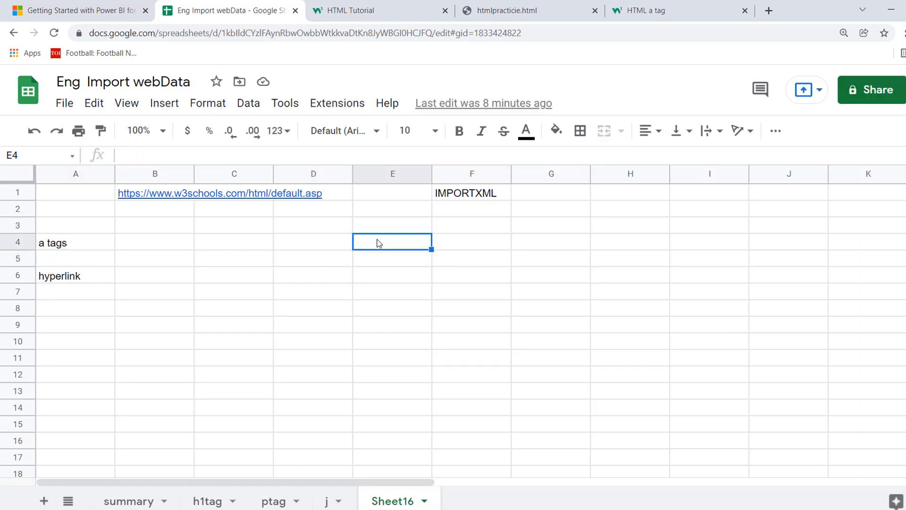
text(=import)
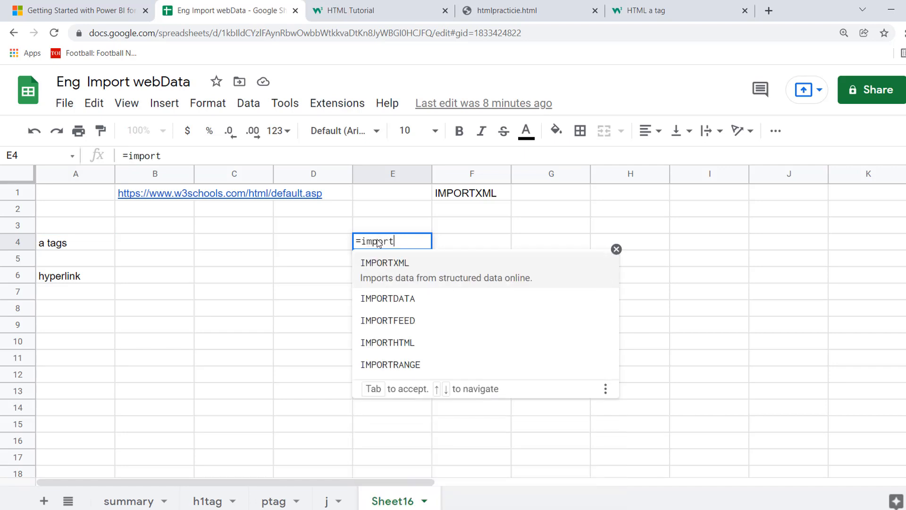
text(xml)
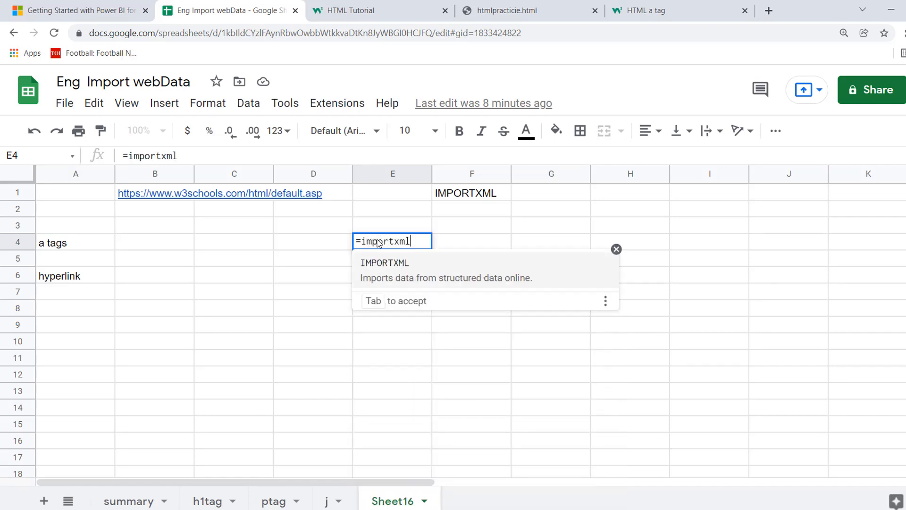
text((")
text(href="https://www.w3schools.com")
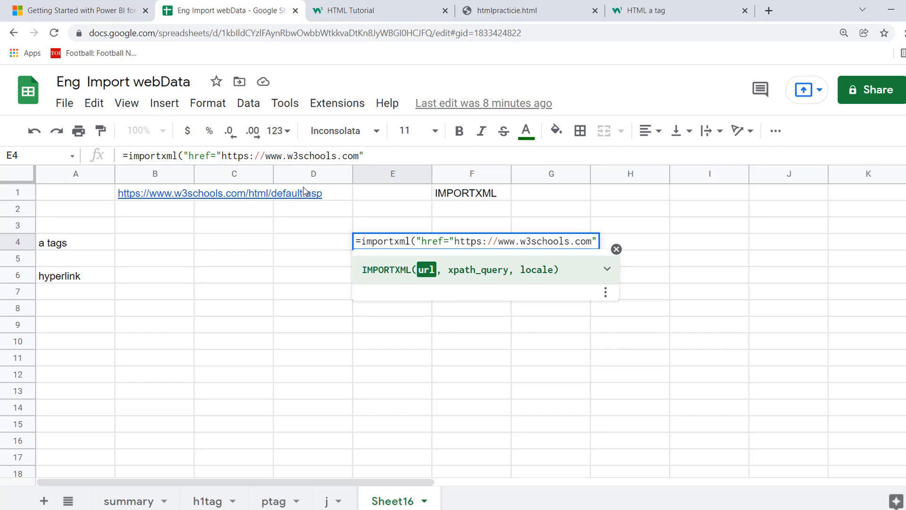
key(BackSpace)
key(BackSpace)
key(BackSpace)
key(BackSpace)
key(BackSpace)
key(BackSpace)
key(BackSpace)
key(BackSpace)
key(BackSpace)
key(BackSpace)
key(BackSpace)
key(BackSpace)
key(BackSpace)
key(BackSpace)
key(BackSpace)
key(BackSpace)
key(BackSpace)
key(BackSpace)
key(BackSpace)
key(BackSpace)
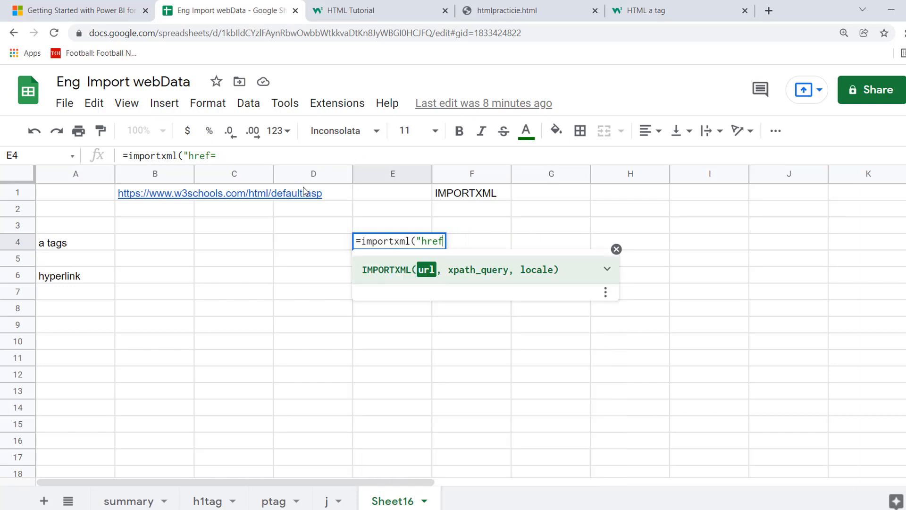
key(BackSpace)
key(BackSpace)
key(BackSpace)
key(BackSpace)
key(BackSpace)
key(Return)
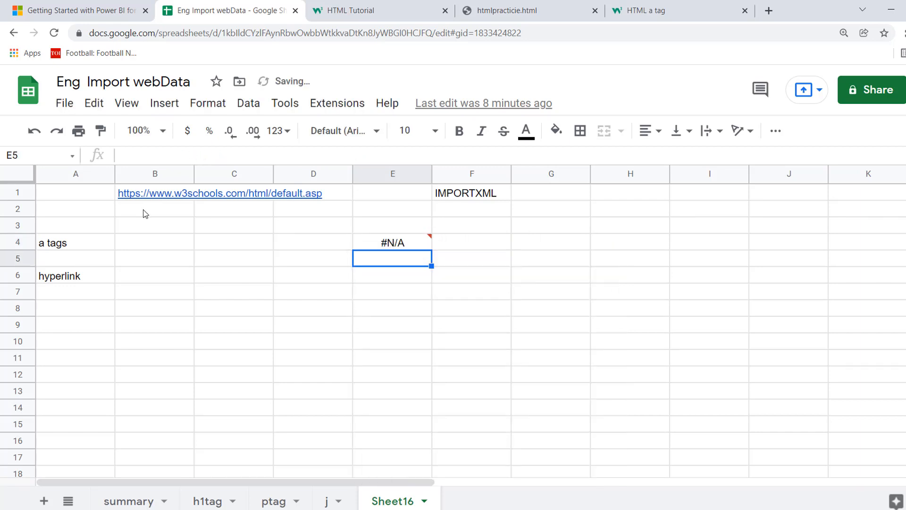
Copy the W3Schools page URL from cell B1, leaving the cell unchanged.
click(145, 214)
key(Up)
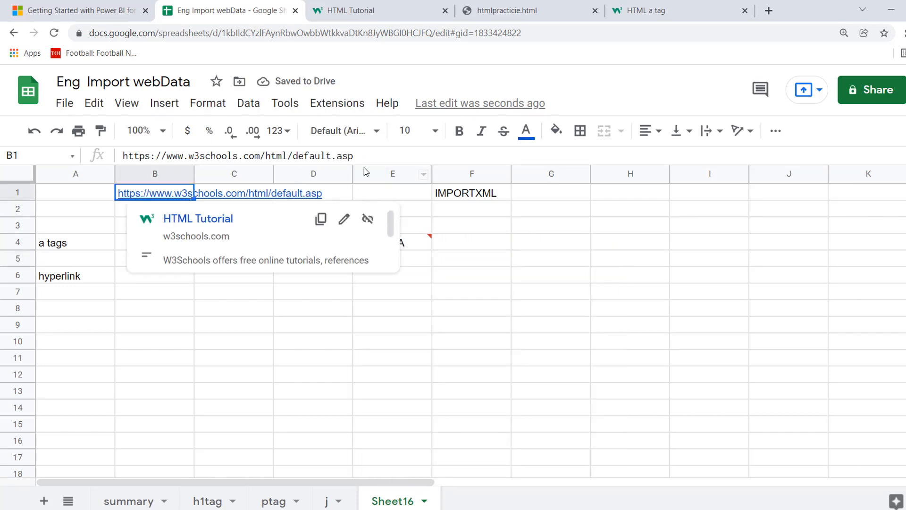
triple_click(375, 158)
key(ctrl+c)
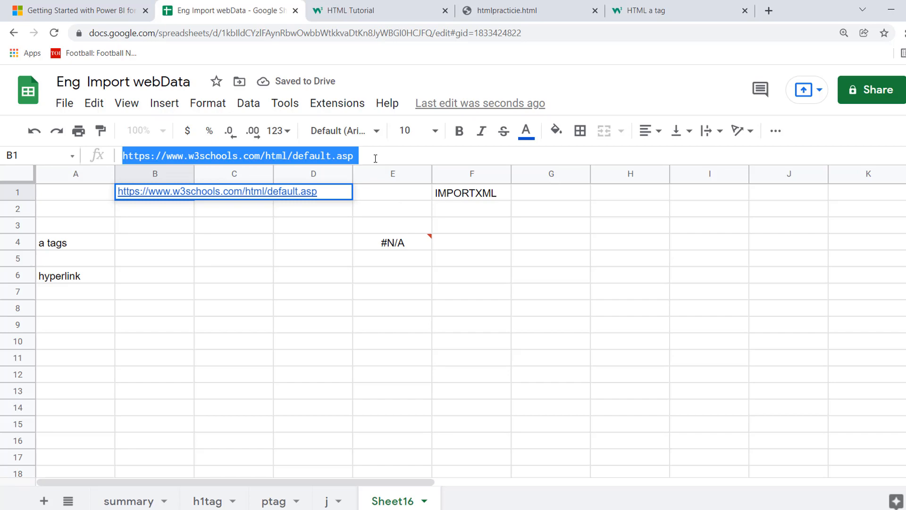
key(Escape)
key(Right)
key(Down)
key(Right)
key(Right)
key(Down)
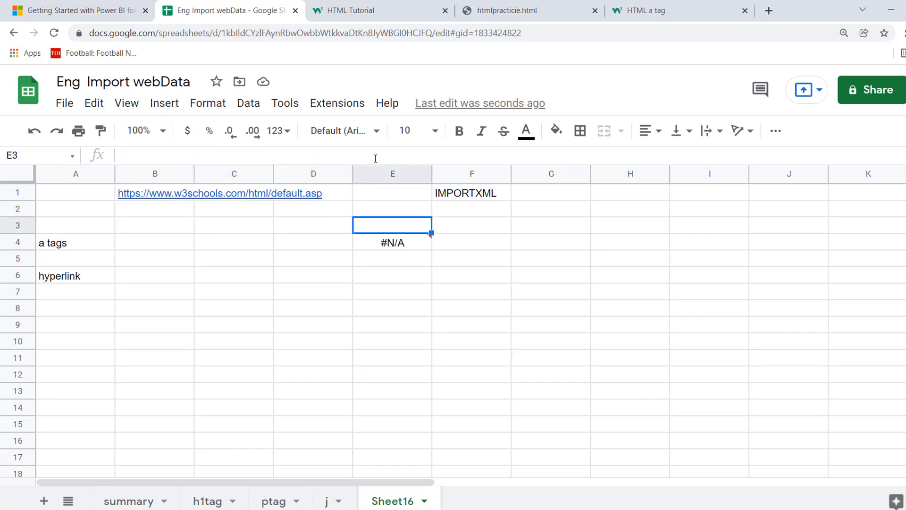
key(Down)
text(=importxml(")
key(ctrl+v)
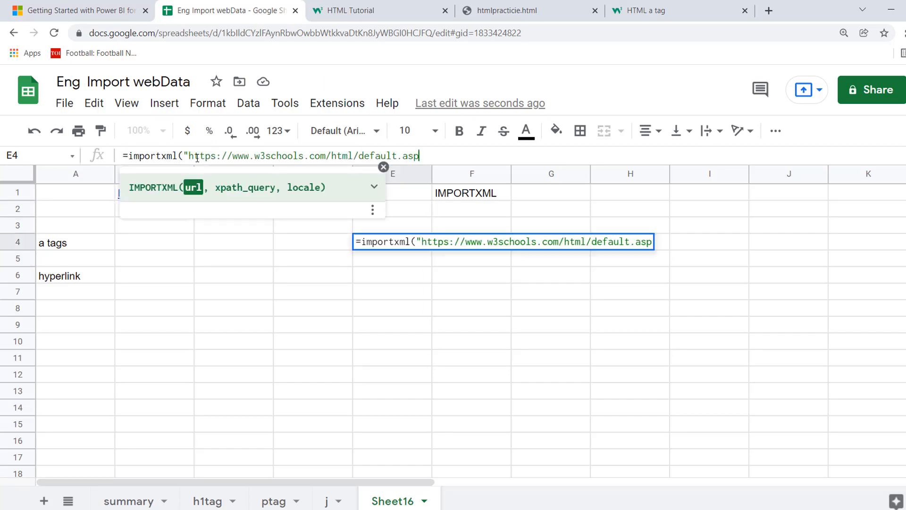
text(",)
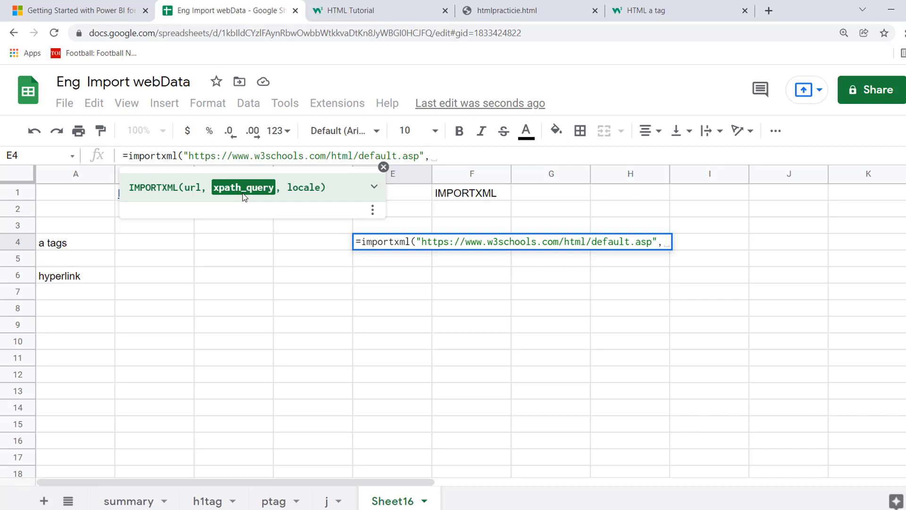
Complete the E4 IMPORTXML formula with the xpath_query "//a", checking the a tag name in Notepad on the way.
text("//)
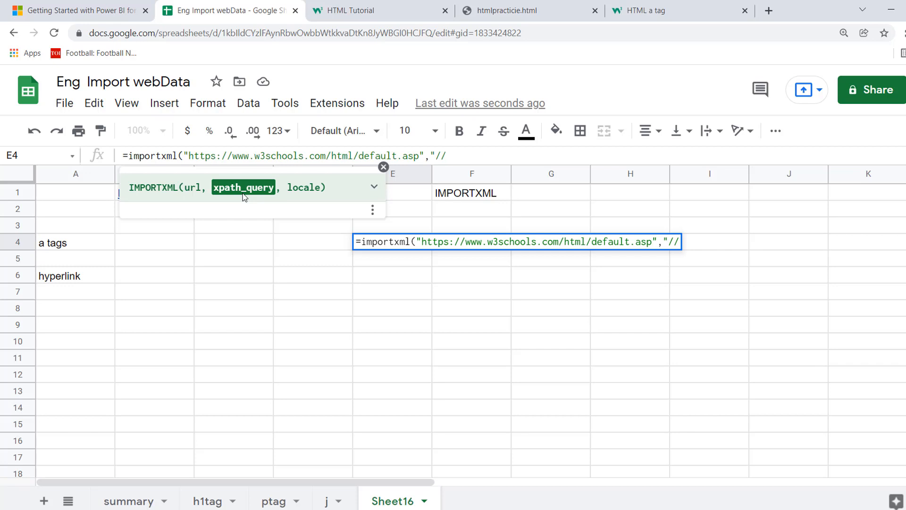
key(BackSpace)
text(/)
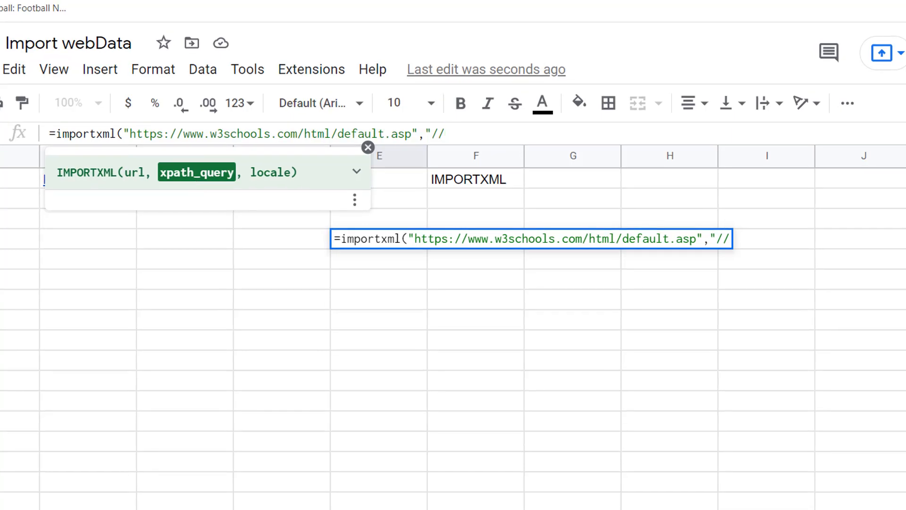
click(510, 509)
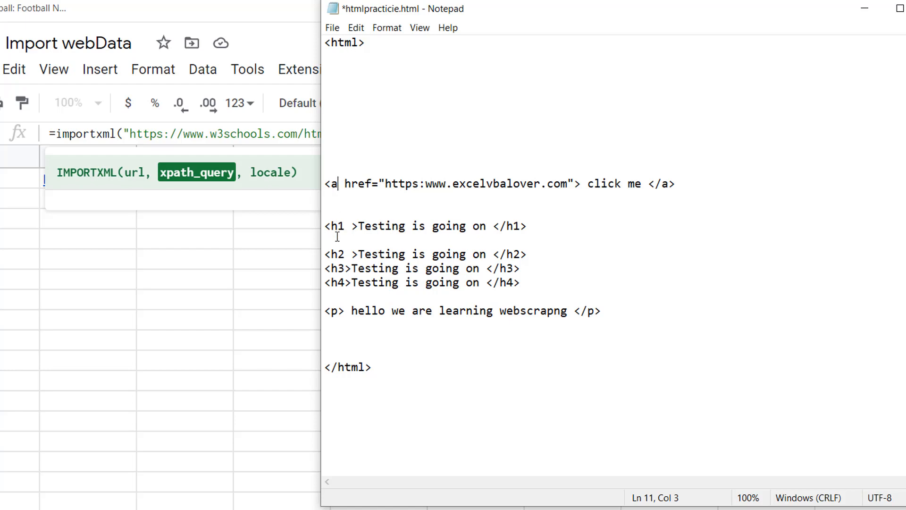
click(866, 8)
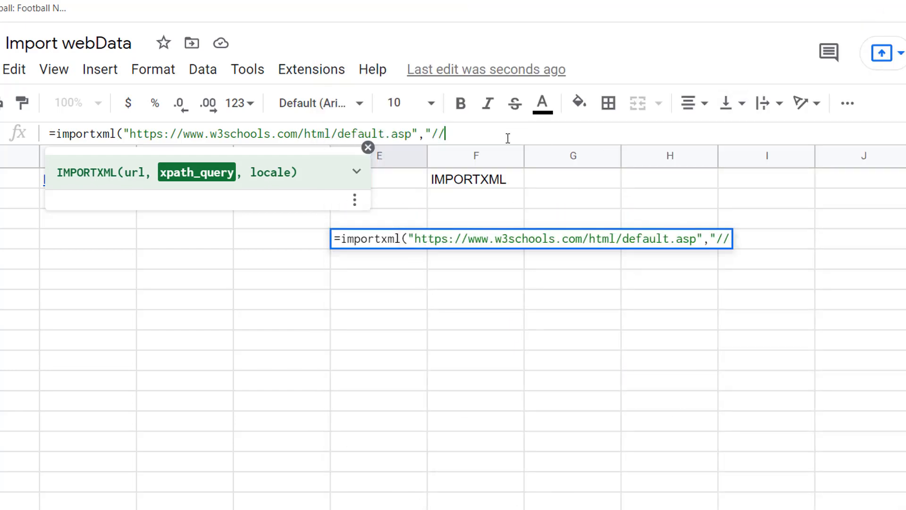
text(a)
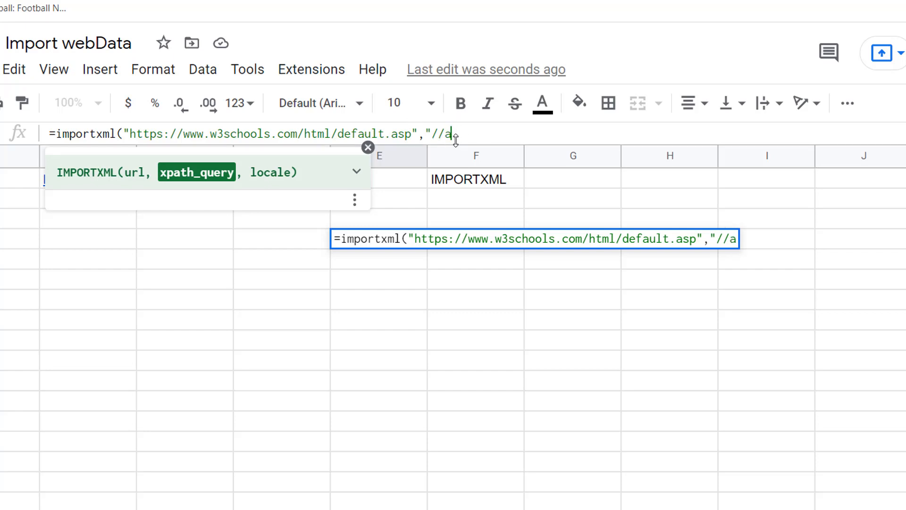
text("))
key(Return)
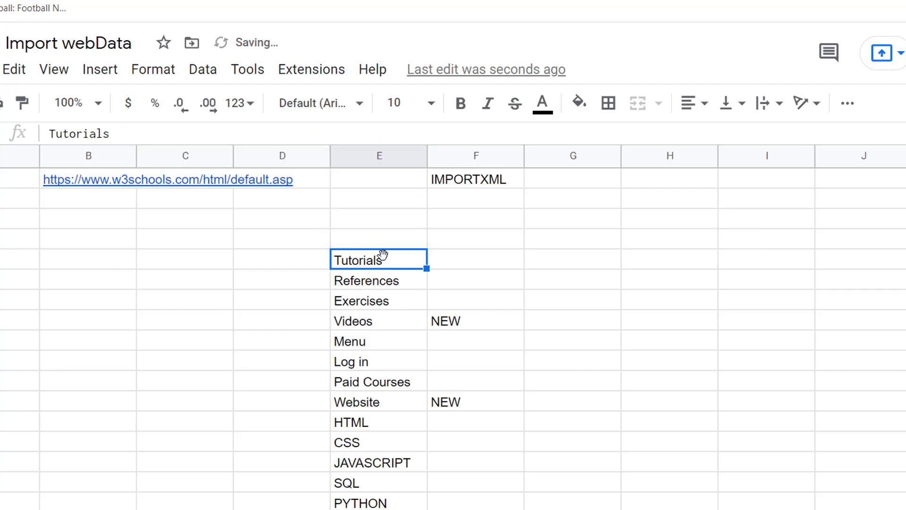
Examine the imported link texts in column E, going down the list from Tutorials to the quiz entries.
key(Right)
key(Down)
key(Down)
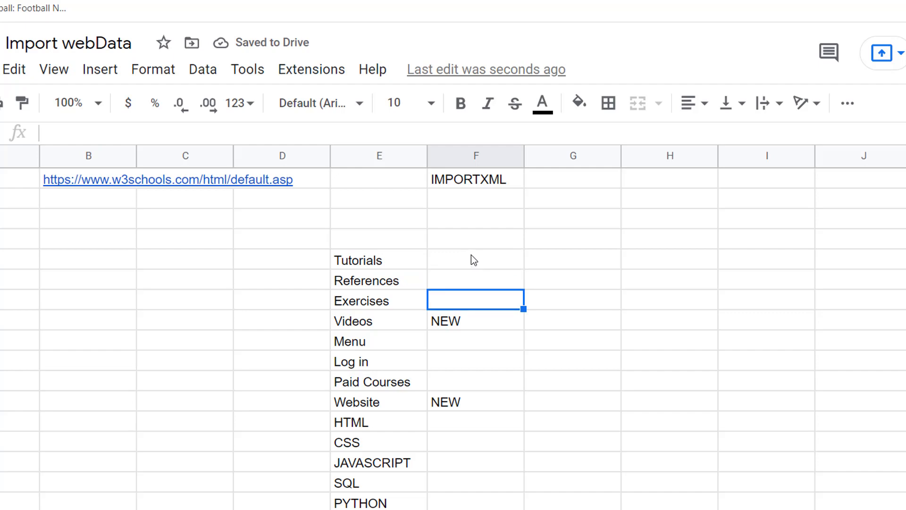
key(Left)
key(Down)
key(Down)
key(Down)
key(Down)
key(Down)
key(Down)
key(Down)
key(Down)
key(Down)
key(Down)
key(Down)
key(Down)
key(Down)
key(Down)
key(Down)
key(Down)
key(Down)
key(Down)
key(Down)
key(Down)
key(Down)
key(Down)
key(Down)
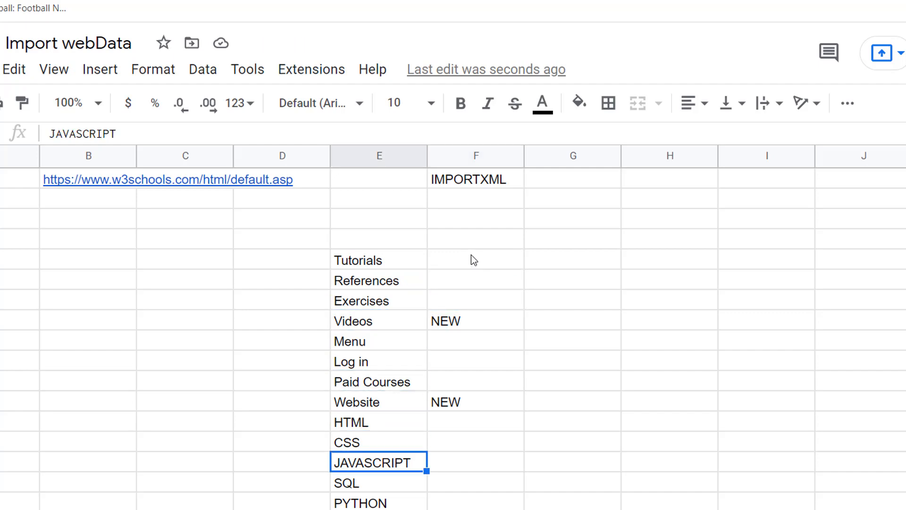
key(Down)
key(Down)
key(Down)
key(Down)
key(Down)
key(Down)
key(Down)
key(Down)
key(Down)
key(Down)
key(Down)
key(Down)
key(Down)
key(Down)
key(Down)
key(Down)
key(Down)
key(Down)
key(Down)
key(Down)
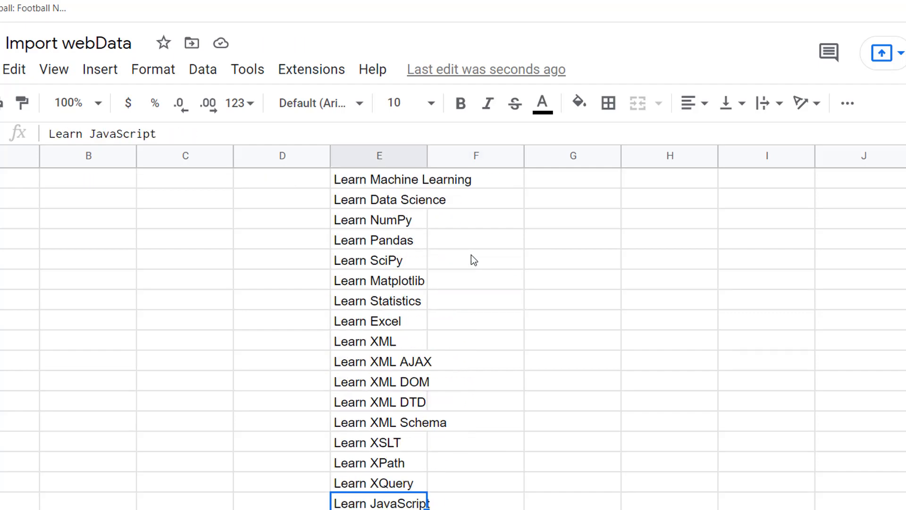
key(Down)
key(Down)
key(Down)
key(Down)
key(Down)
key(Down)
key(Down)
key(Down)
key(Down)
key(Down)
key(Down)
key(Down)
key(Down)
key(Down)
key(Down)
key(Down)
key(Down)
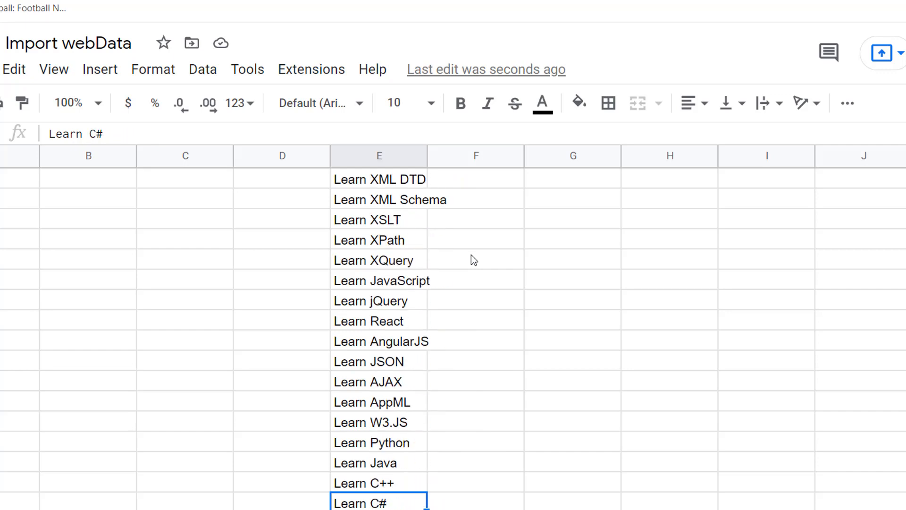
key(Down)
key(Down)
key(Down)
key(Down)
key(Down)
key(Down)
key(Down)
key(Down)
key(Down)
key(Down)
key(Down)
key(Down)
key(Down)
key(Down)
key(Down)
key(Down)
key(Down)
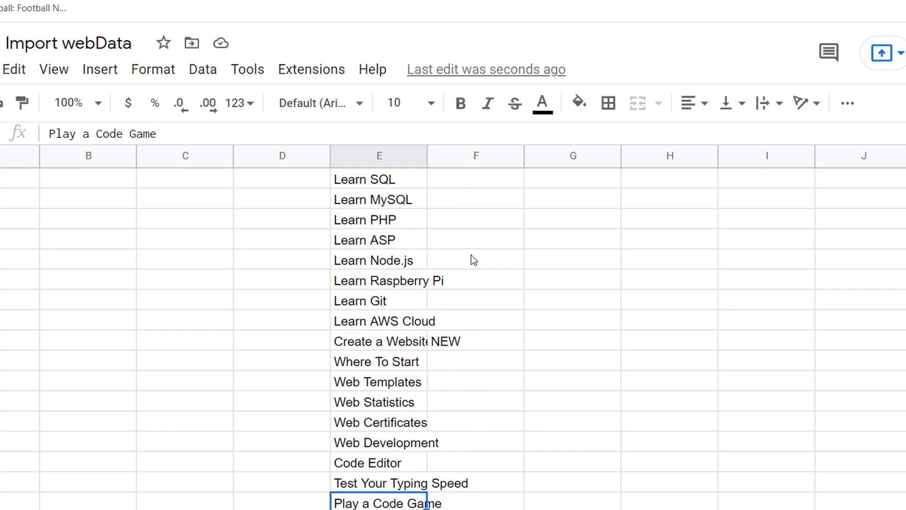
key(Down)
key(Down)
key(Down)
key(Down)
key(Down)
key(Down)
key(Down)
key(Down)
key(Down)
key(Down)
key(Down)
key(Down)
key(Down)
key(Down)
key(Down)
key(Down)
key(Down)
key(Down)
key(Down)
key(Down)
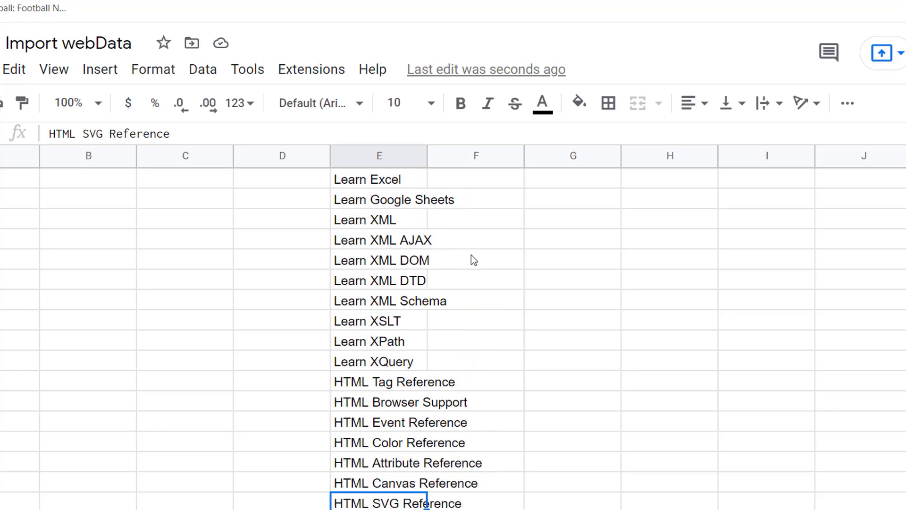
key(Down)
key(Down)
key(Down)
key(Down)
key(Down)
key(Down)
key(Down)
key(Down)
key(Down)
key(Down)
key(Down)
key(Down)
key(Down)
key(Down)
key(Down)
key(Down)
key(Down)
key(Down)
key(Down)
key(Down)
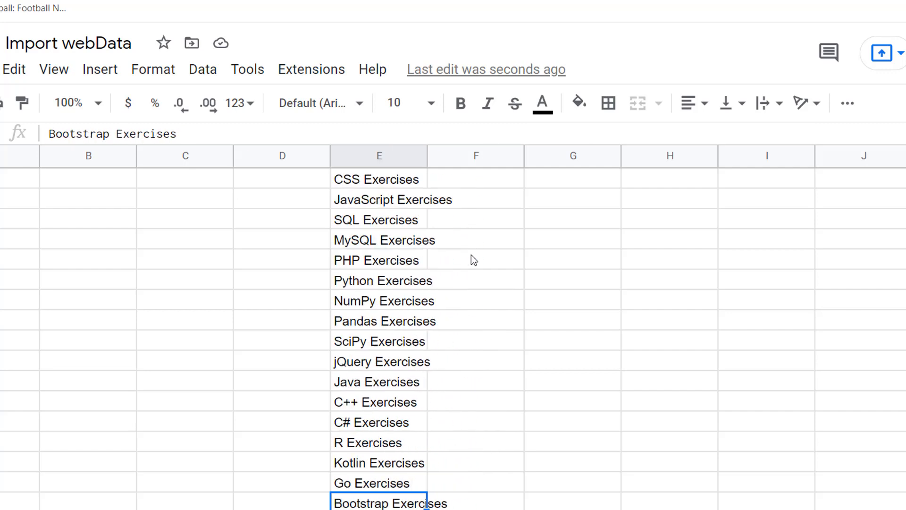
key(Down)
key(Down)
key(Down)
key(Down)
key(Down)
key(Down)
key(Down)
key(Down)
key(Down)
key(Down)
key(Down)
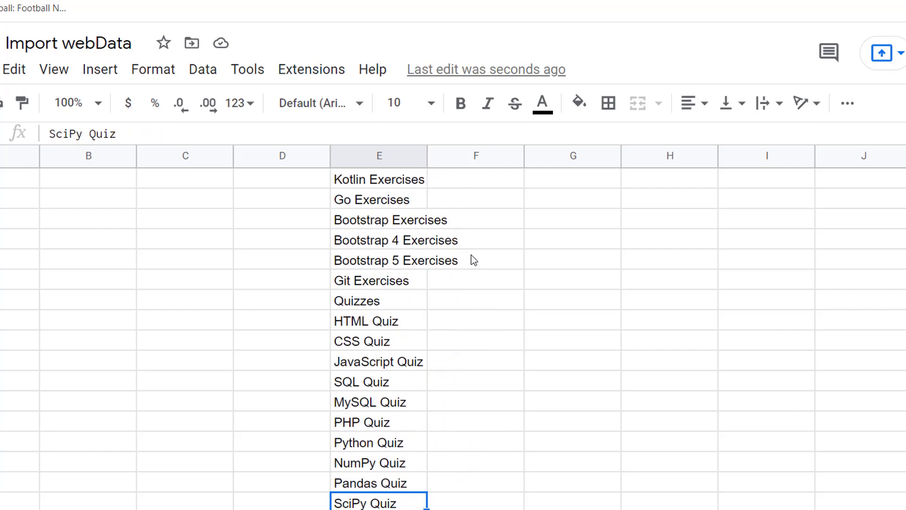
Go to the end of the continuous block of link texts in column E and examine the entries beyond the blank cell.
key(ctrl+Down)
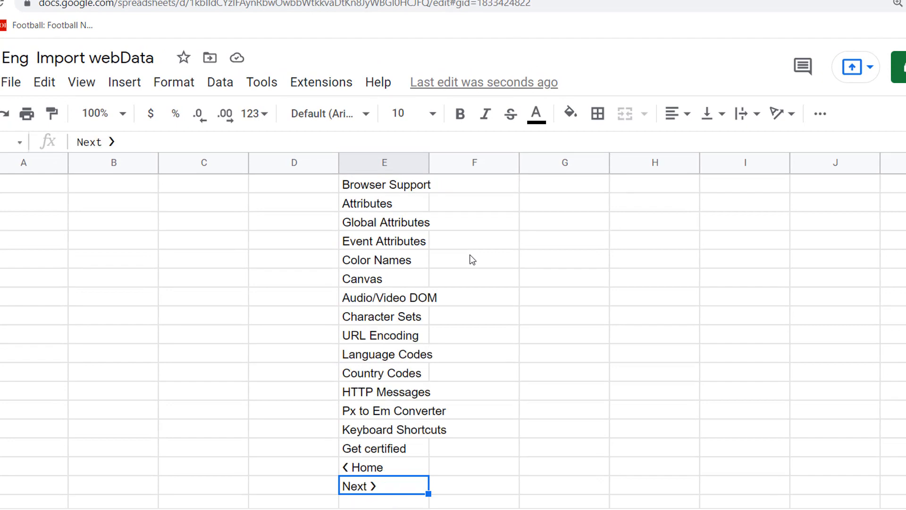
key(Up)
key(Down)
key(Down)
key(Down)
key(Down)
key(Down)
key(Down)
key(Down)
key(Down)
key(Down)
key(Down)
key(Down)
key(Down)
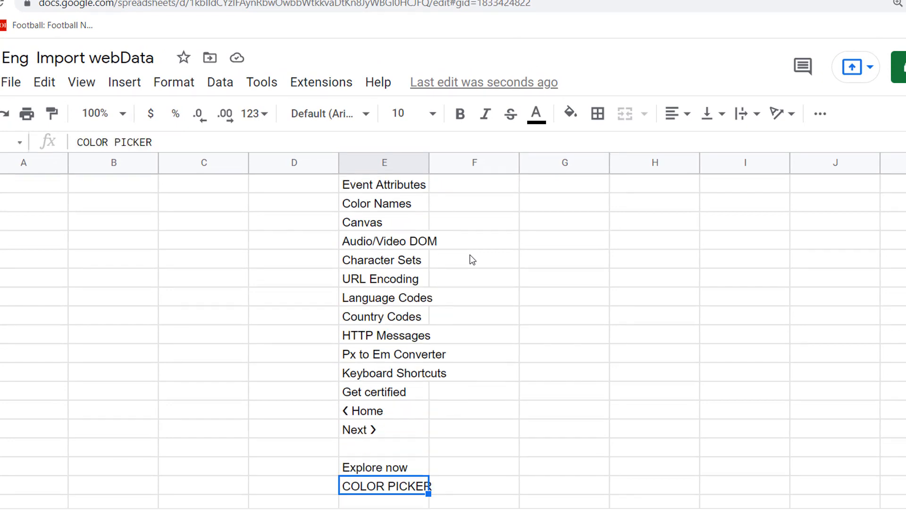
Examine the imported link texts below COLOR PICKER in column E, down to the HTML Tutorial entry.
key(Down)
key(Down)
key(Down)
key(Down)
key(Down)
key(Down)
key(Down)
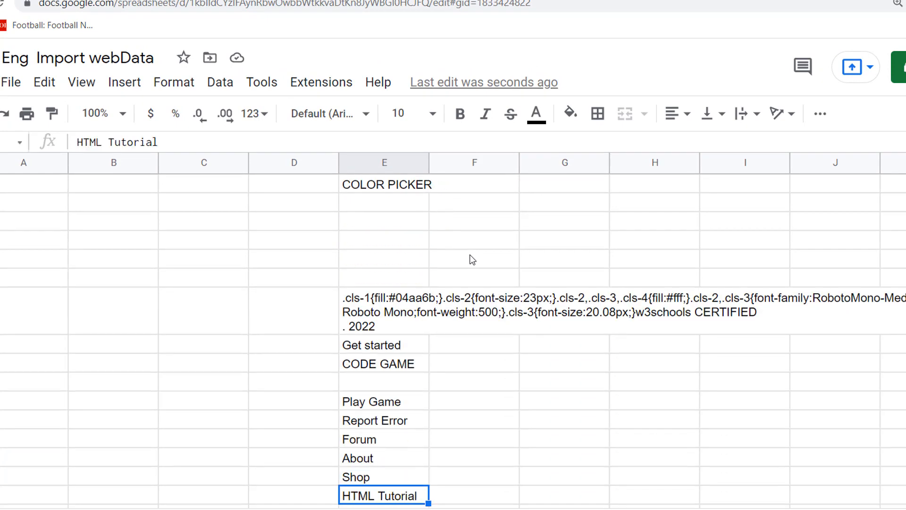
Return to the top of column E and compare the first imported link texts with the W3Schools page's navigation.
key(ctrl+Up)
key(ctrl+Up)
key(ctrl+Up)
key(ctrl+Up)
key(ctrl+Up)
key(Down)
key(Down)
key(Down)
key(Down)
key(Down)
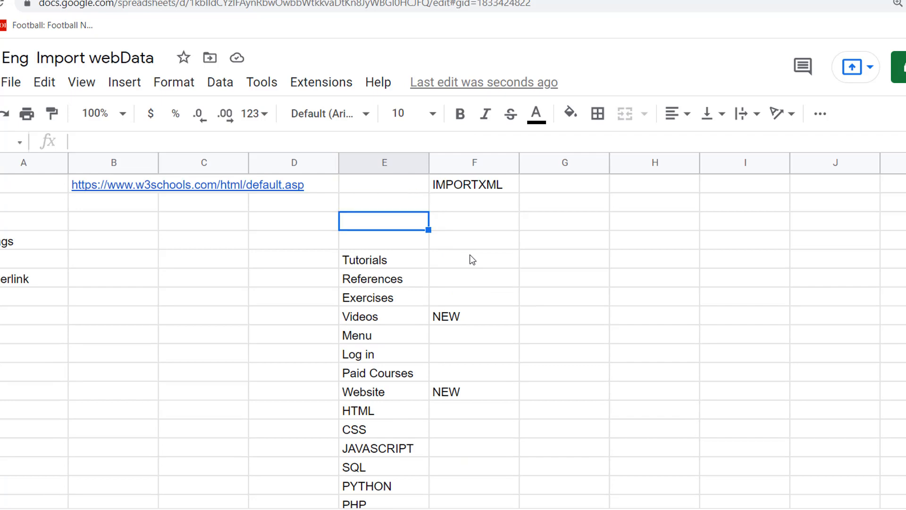
key(Up)
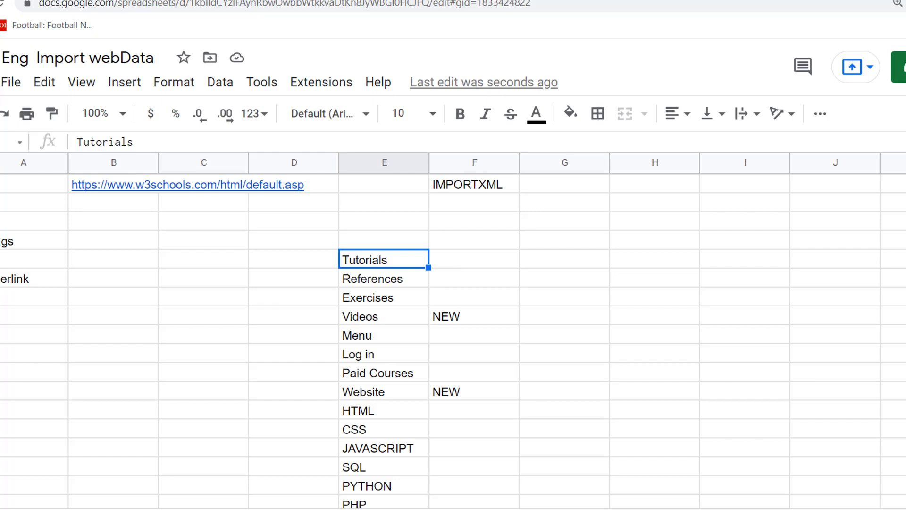
key(ctrl+Tab)
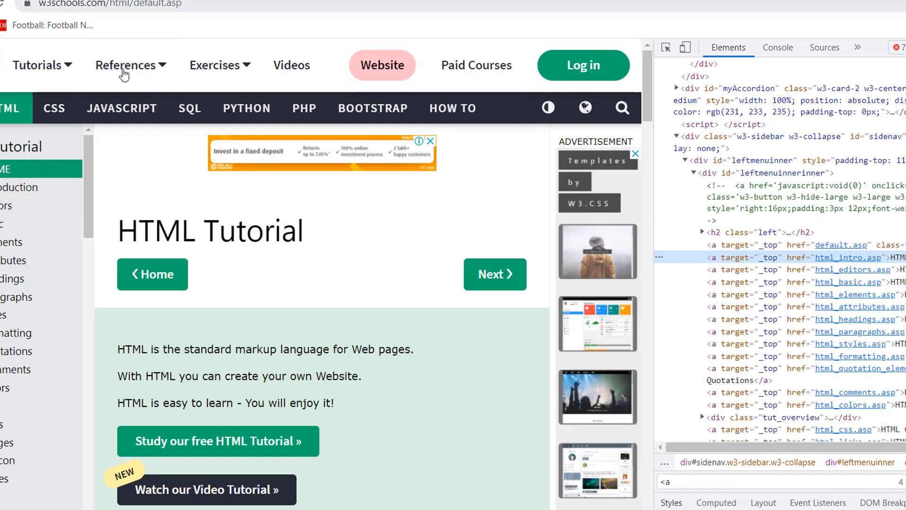
click(156, 1)
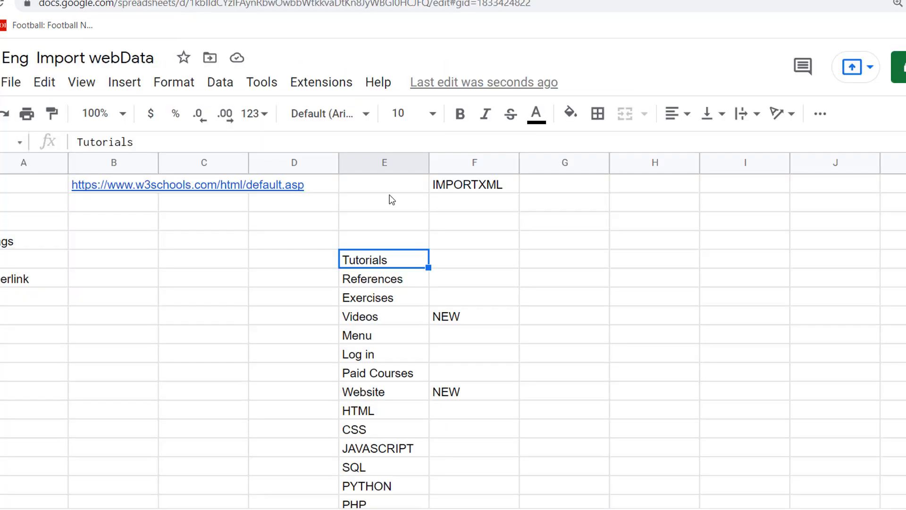
click(394, 225)
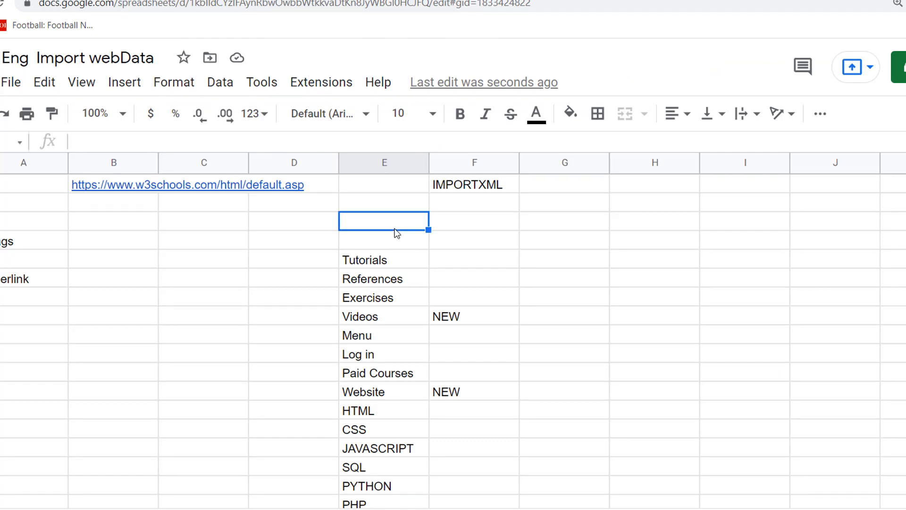
Search the sheet for "html home" and go to the matching cell.
key(ctrl+f)
text(html home)
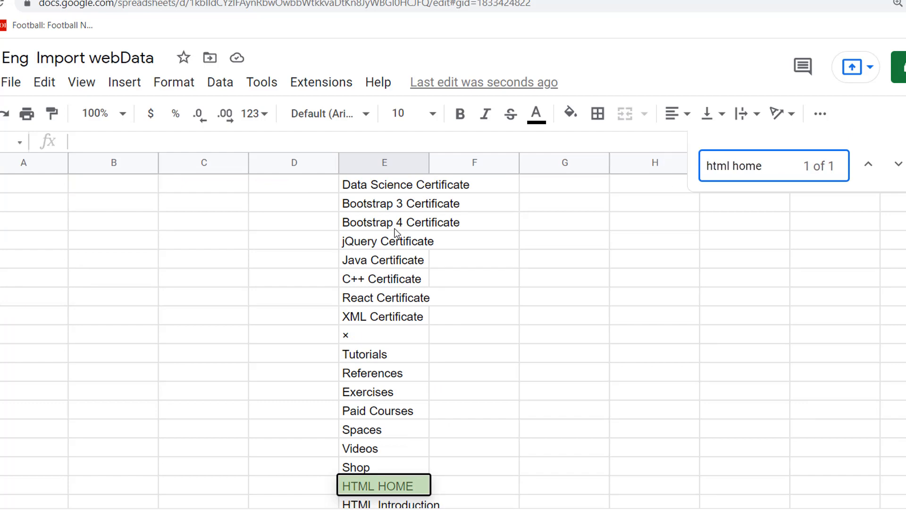
key(Escape)
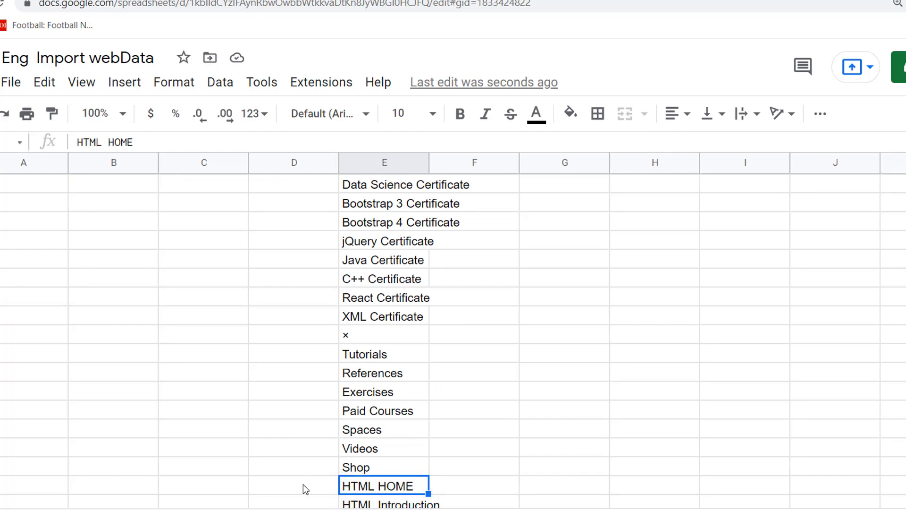
Examine the HTML tutorial link texts in column E from HTML HOME down to HTML Comments and back.
key(Right)
key(Left)
key(Down)
key(Down)
key(Down)
key(Down)
key(Down)
key(Down)
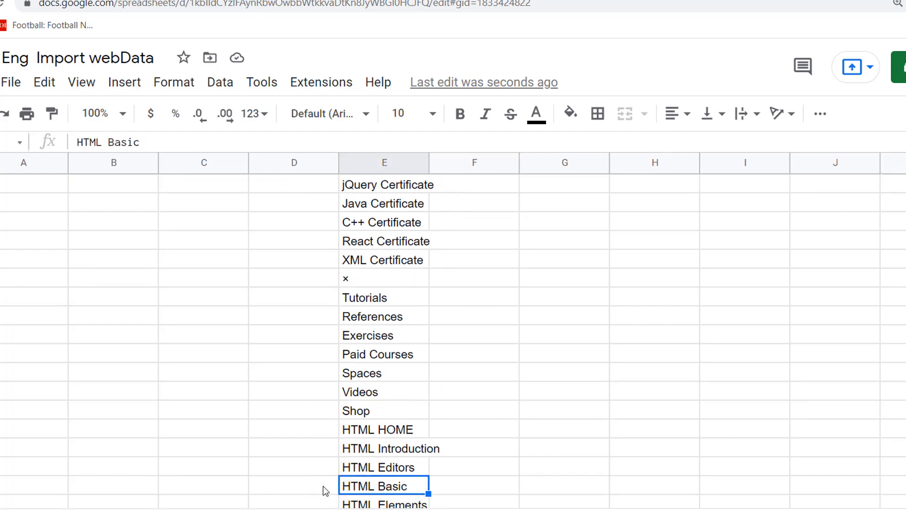
key(Down)
key(Down)
key(Down)
key(Down)
key(Down)
key(Down)
key(Up)
key(Up)
key(Up)
key(Up)
key(Up)
key(Up)
key(Up)
key(Up)
key(Up)
key(Up)
key(Up)
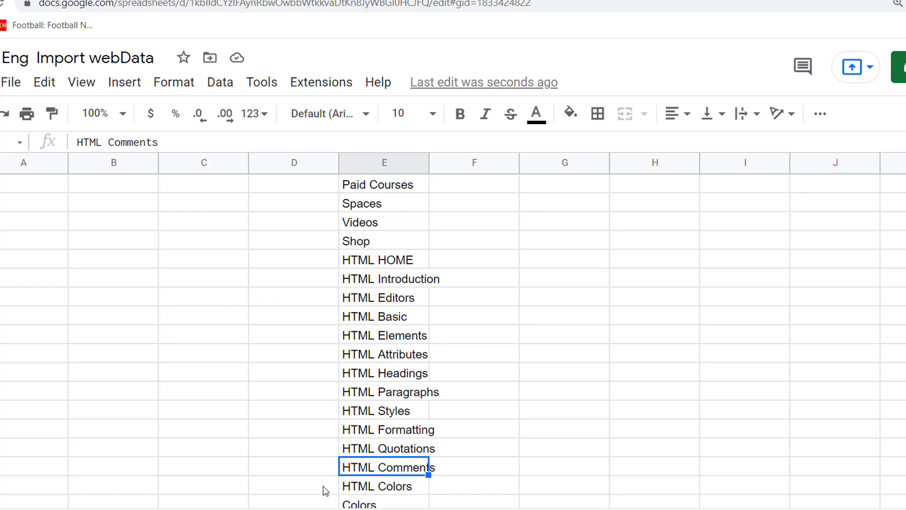
Select the column E entries from HTML HOME to HTML Comments and compare them with the W3Schools tutorial menu.
key(Up)
key(shift+Down)
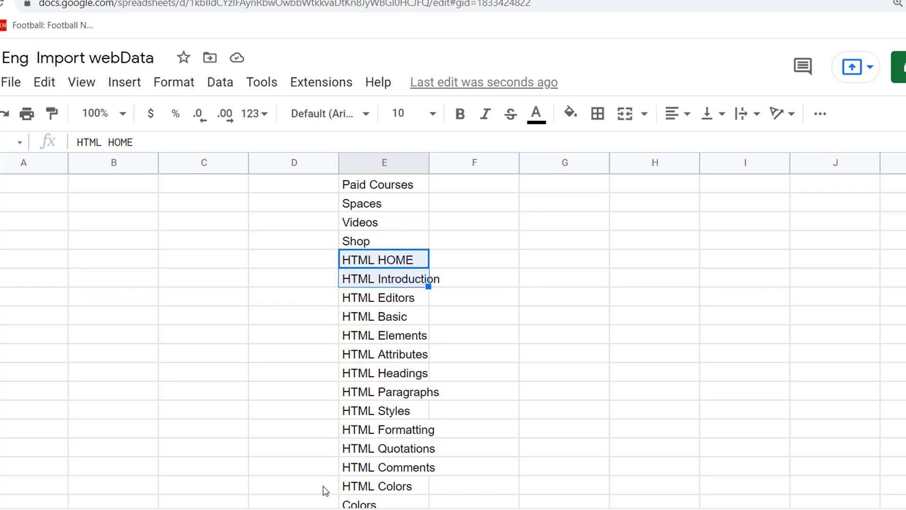
key(shift+Down)
key(shift+Down)
key(shift+Down)
key(shift+Down)
key(shift+Down)
key(shift+Down)
key(shift+Down)
key(shift+Down)
key(shift+Down)
key(shift+Down)
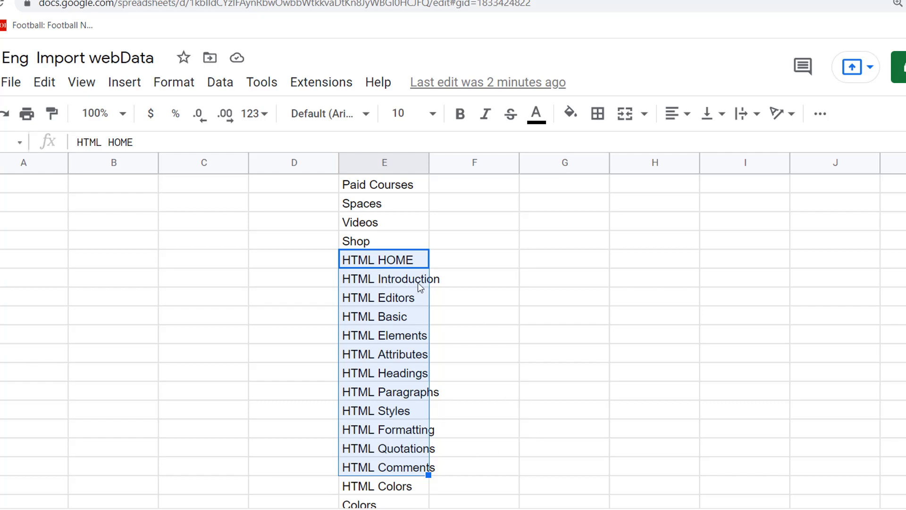
key(ctrl+Tab)
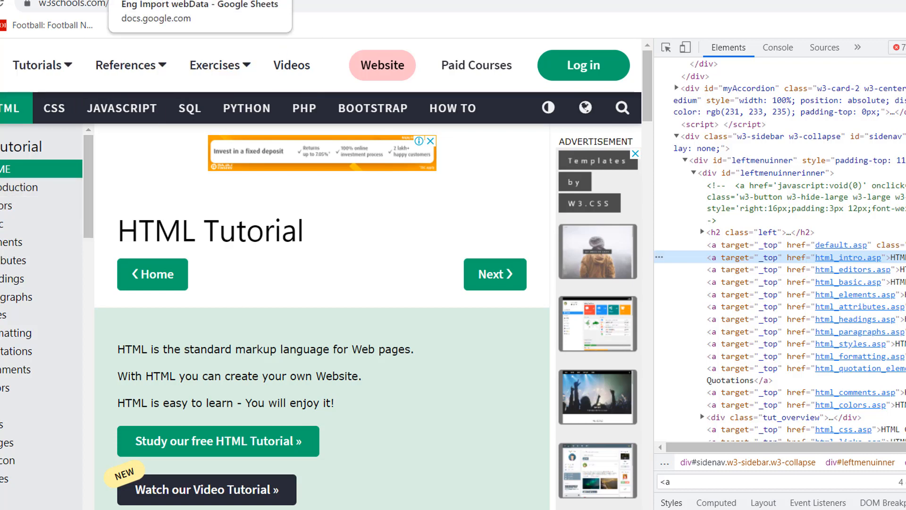
click(156, 1)
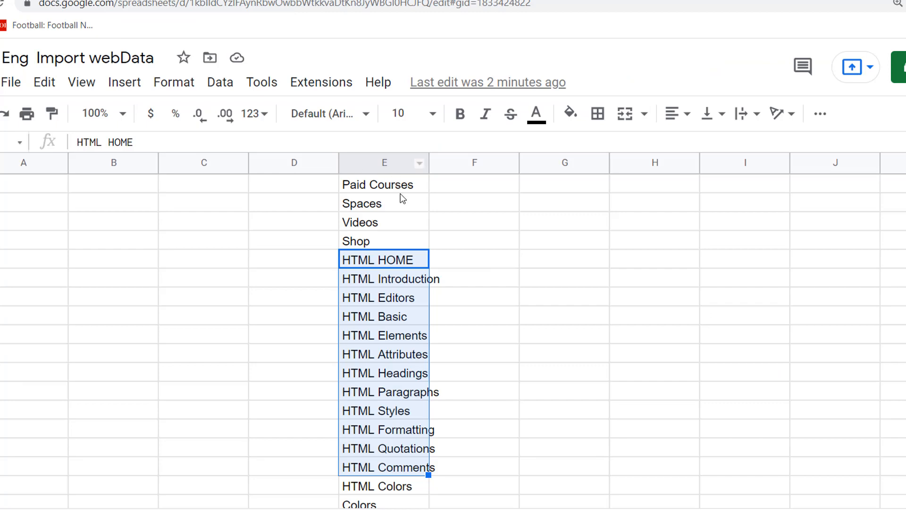
Return to E4, review its IMPORTXML formula and look at the a tags' href attributes in the W3Schools page code.
key(ctrl+Up)
key(ctrl+Up)
key(ctrl+Up)
key(ctrl+Up)
key(Down)
key(Down)
key(Down)
key(Down)
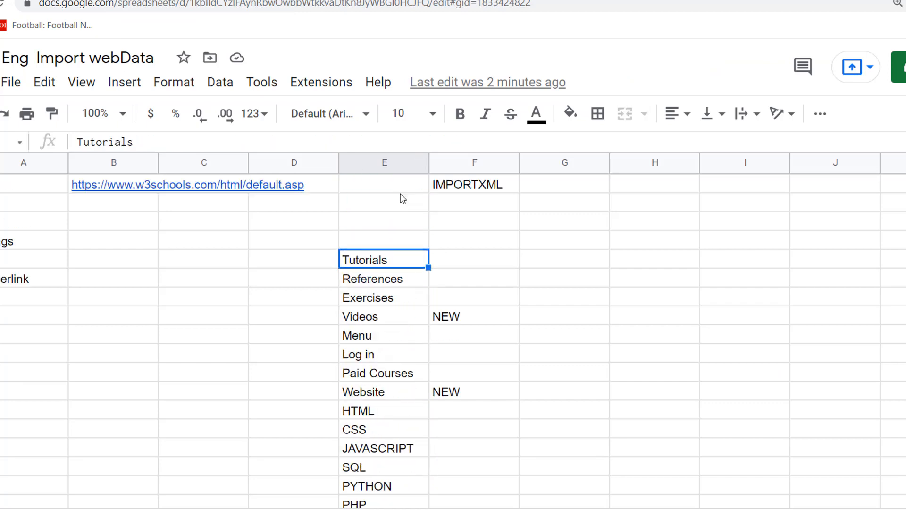
key(Down)
key(Up)
key(Up)
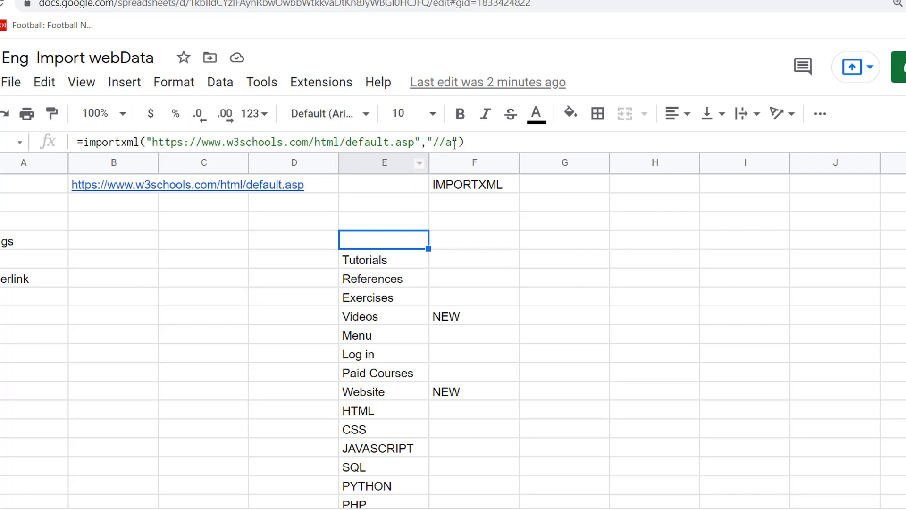
key(Down)
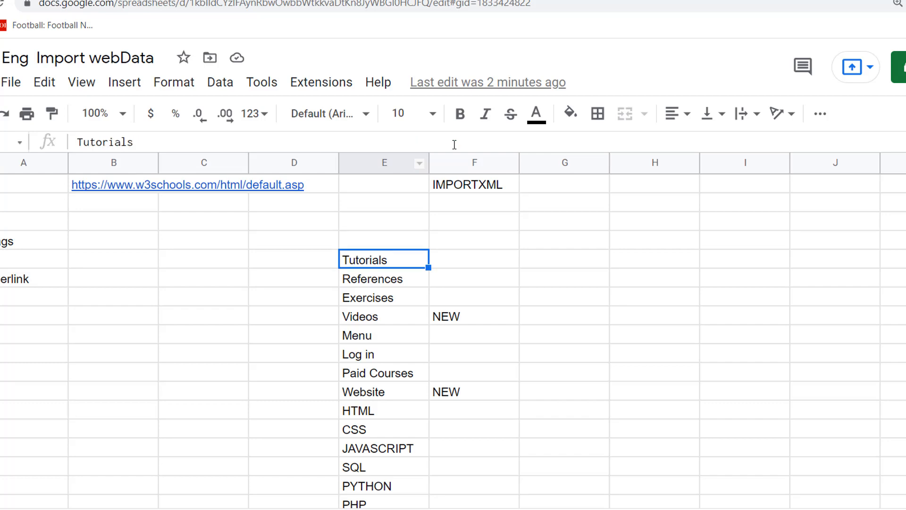
key(Up)
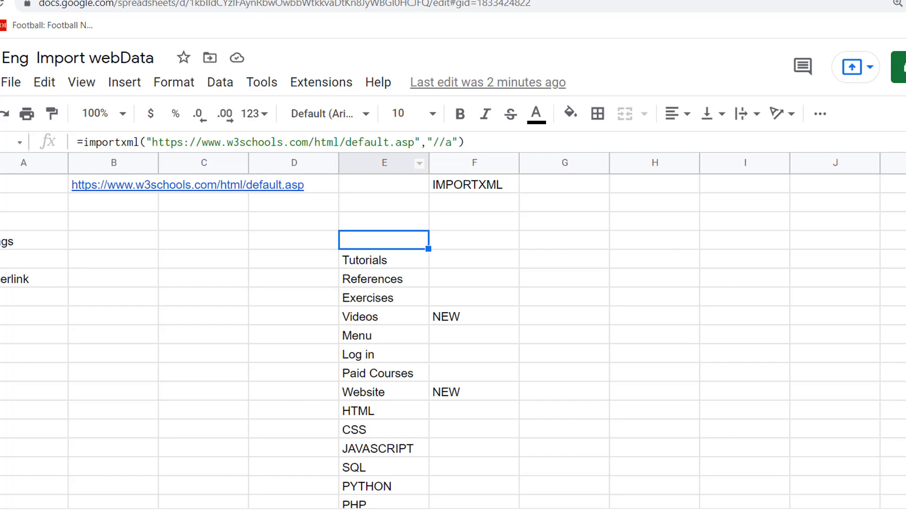
click(378, 0)
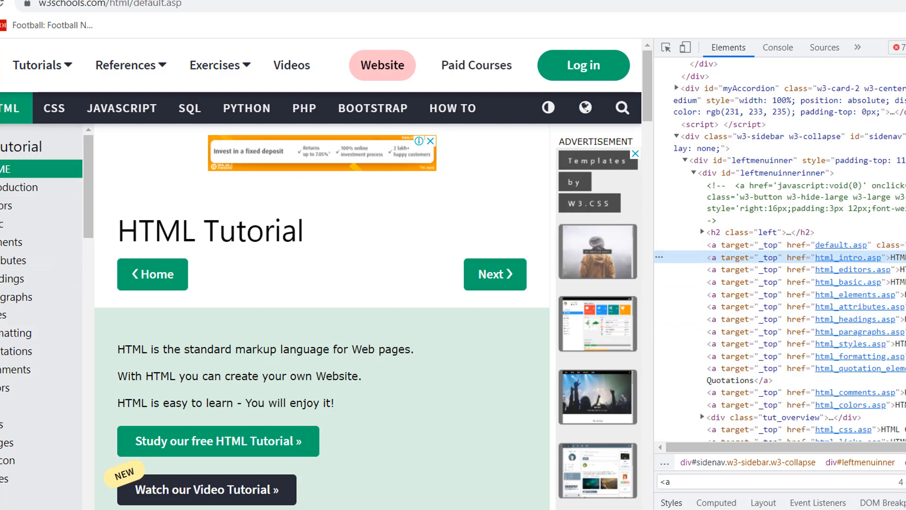
key(ctrl+Tab)
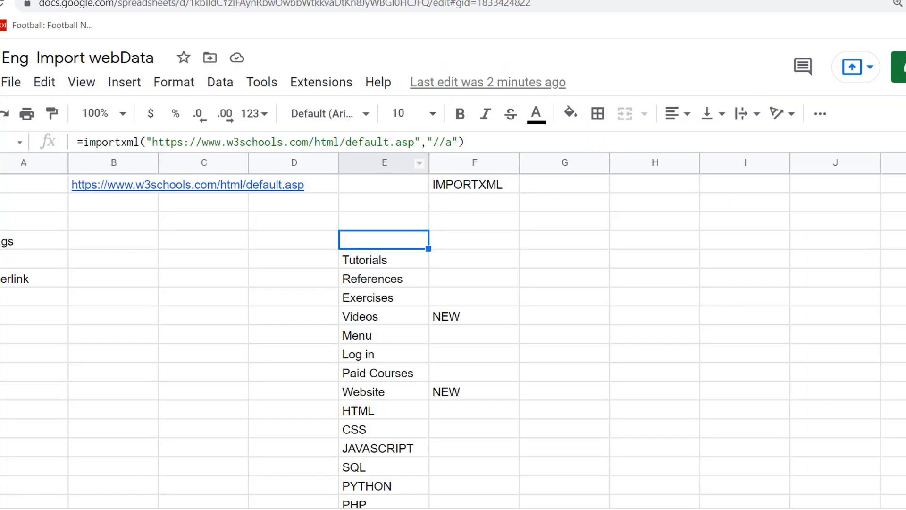
Copy the IMPORTXML formula from E4 into H4.
click(379, 251)
key(Up)
key(ctrl+c)
key(Right)
key(Right)
key(Right)
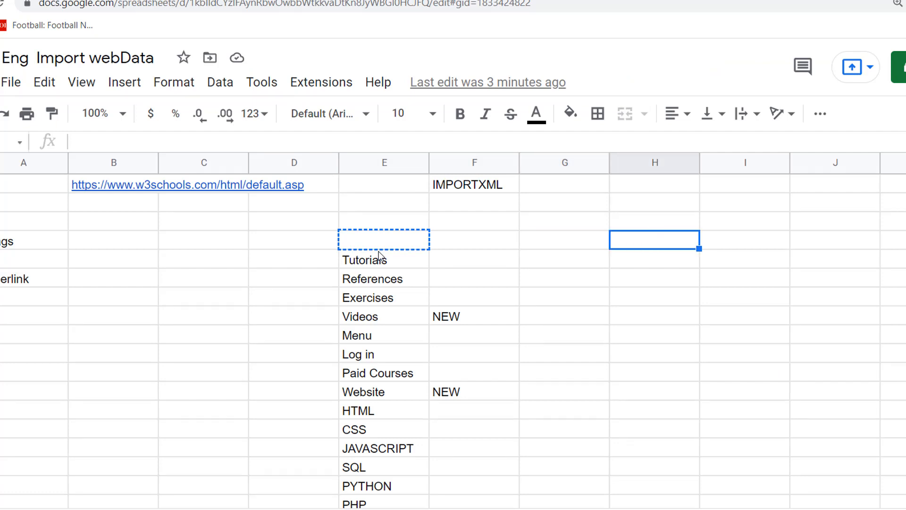
key(ctrl+v)
key(Down)
key(Up)
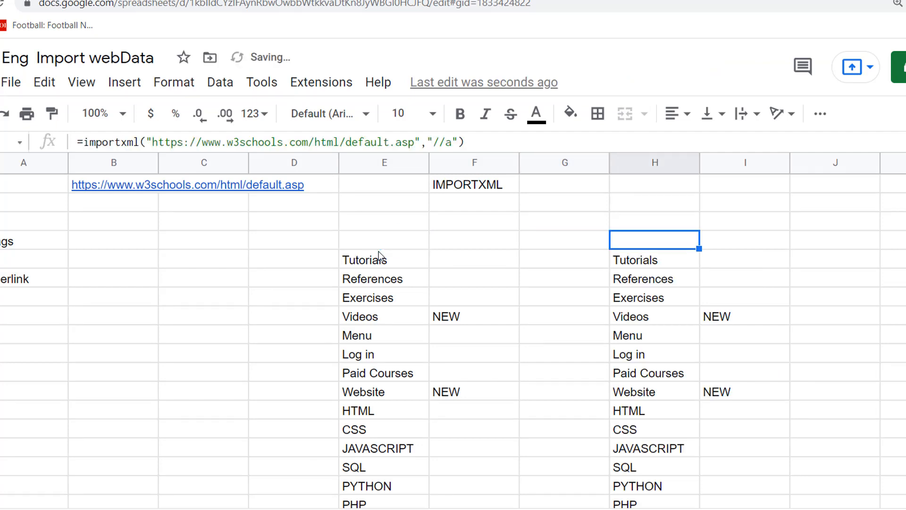
click(453, 142)
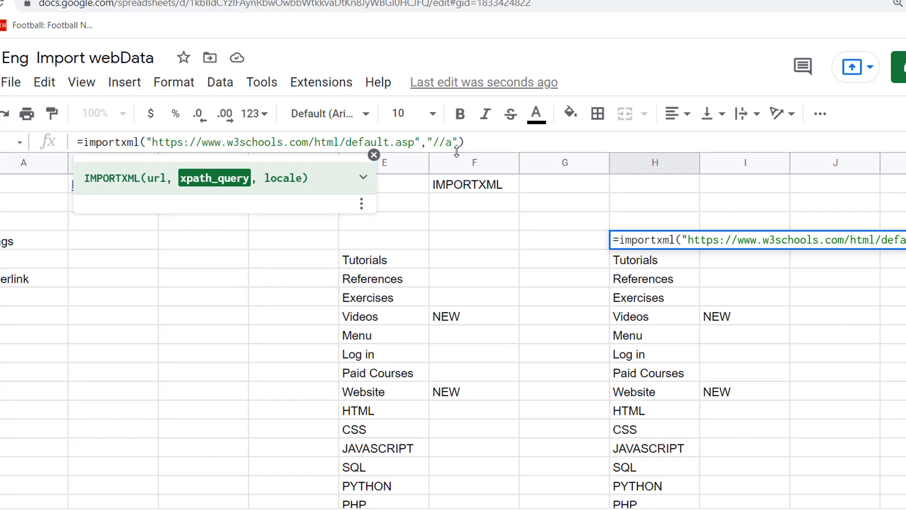
text(/@href)
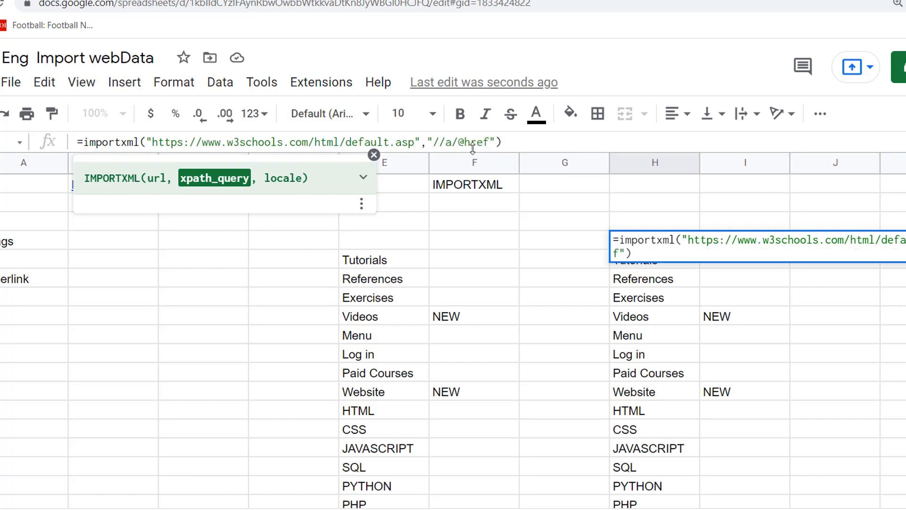
key(Return)
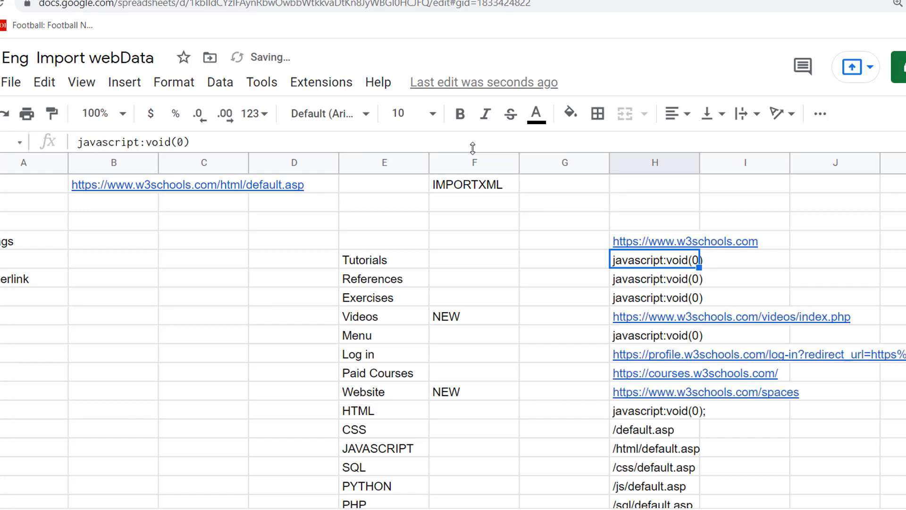
key(Up)
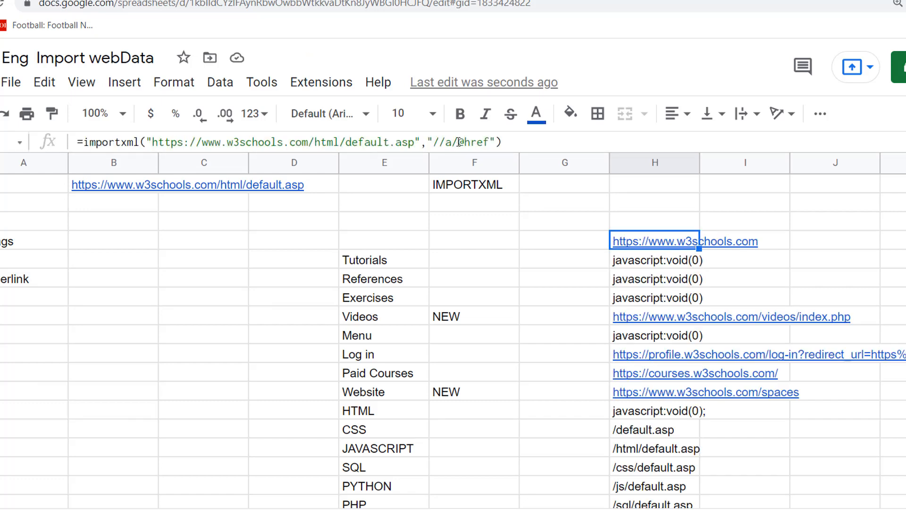
click(459, 142)
text(/)
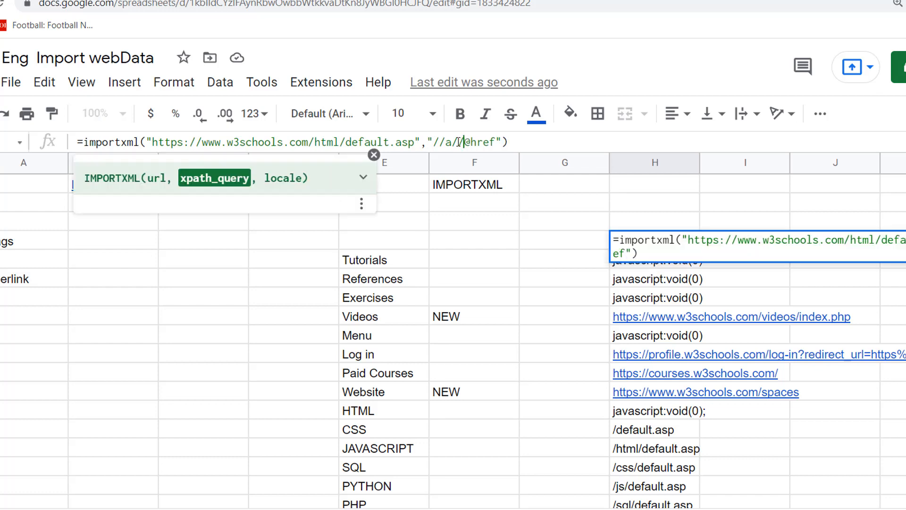
key(Return)
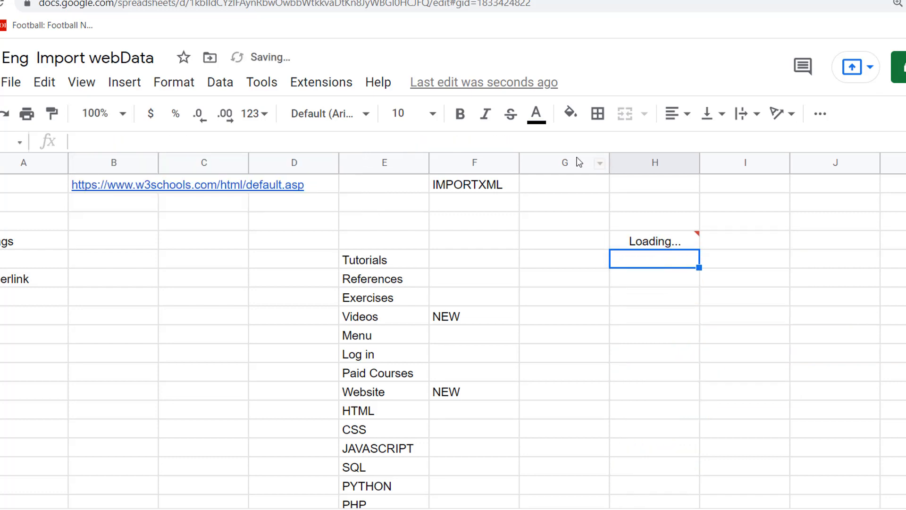
key(Up)
key(Down)
key(Up)
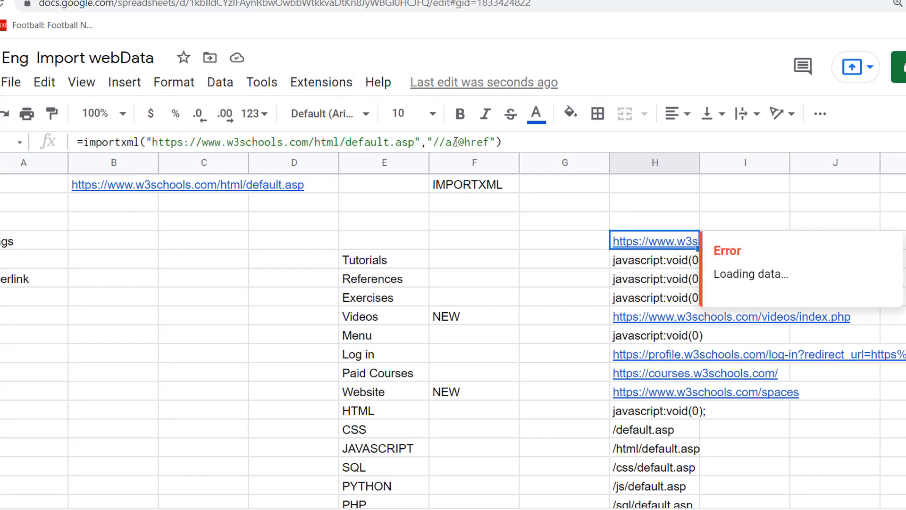
Enter the note "you are going inside the a tag- very next level" in I1.
click(637, 191)
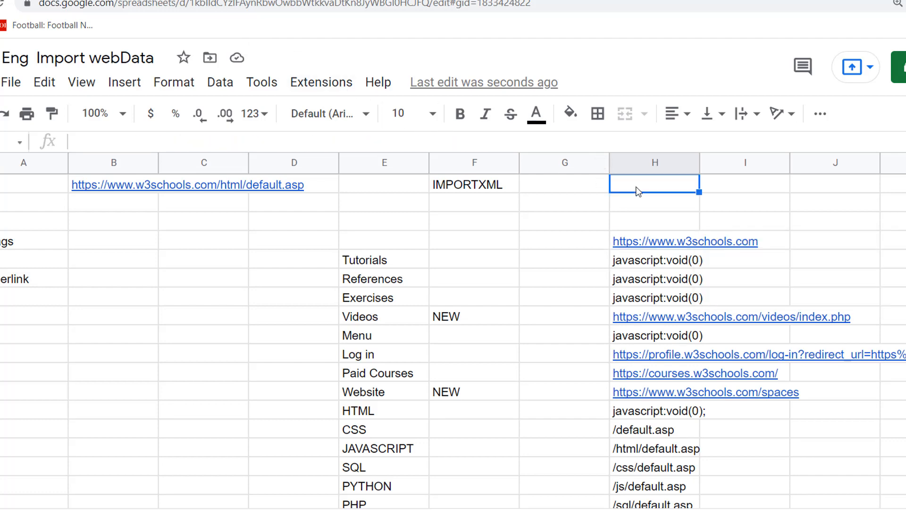
key(Right)
text(you are )
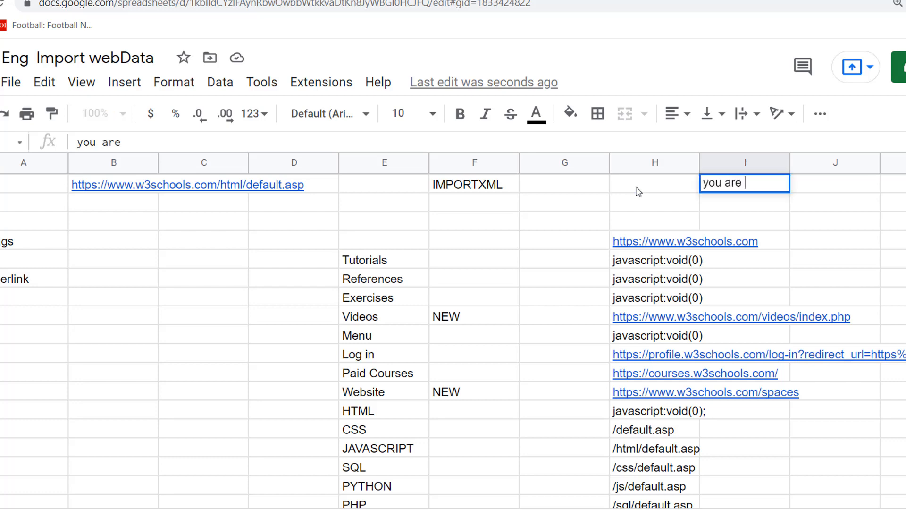
text(going inside the )
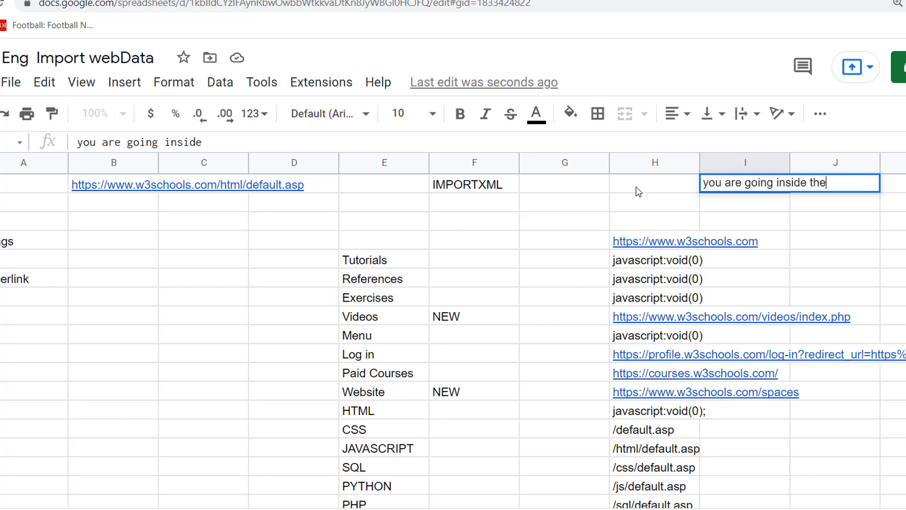
text(a tag- very n)
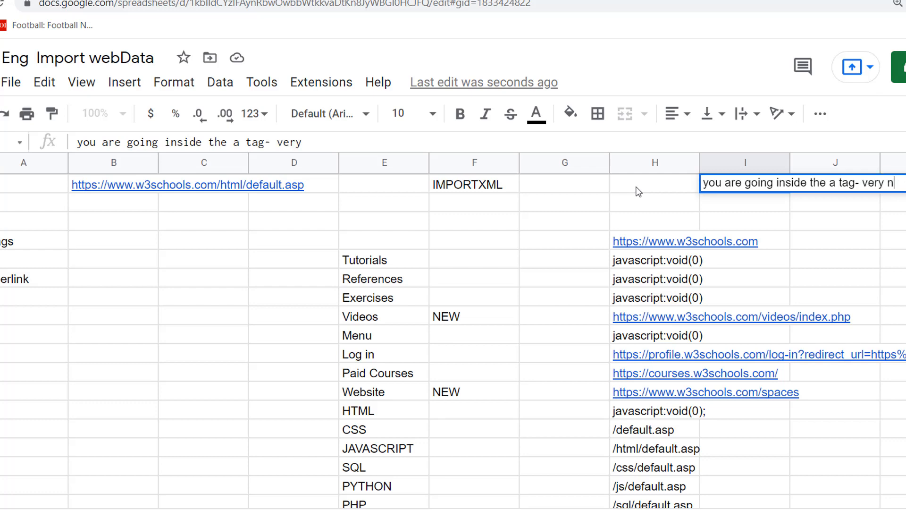
text(ext level)
key(Return)
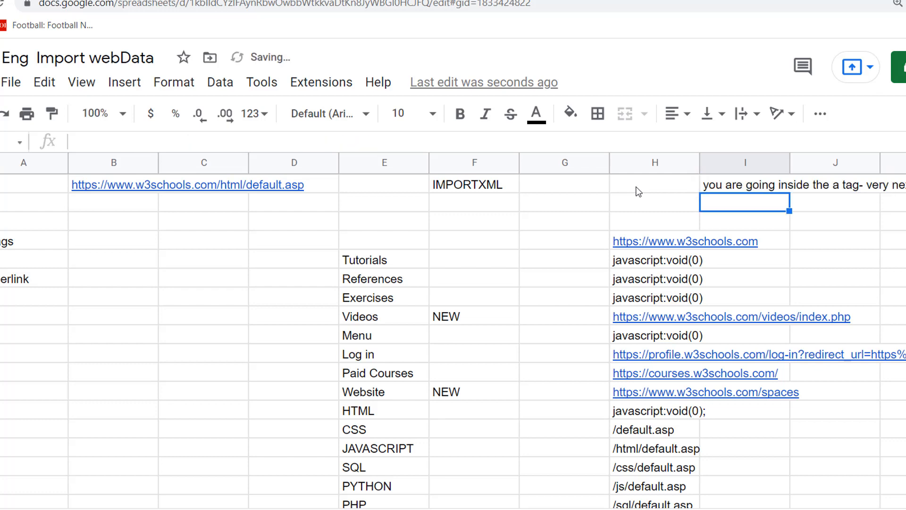
key(Down)
key(Down)
key(Left)
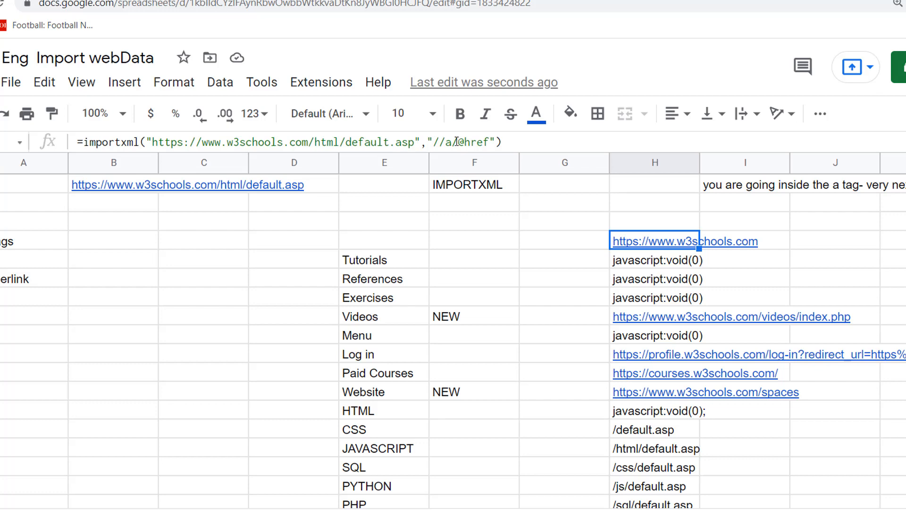
key(Up)
text(a)
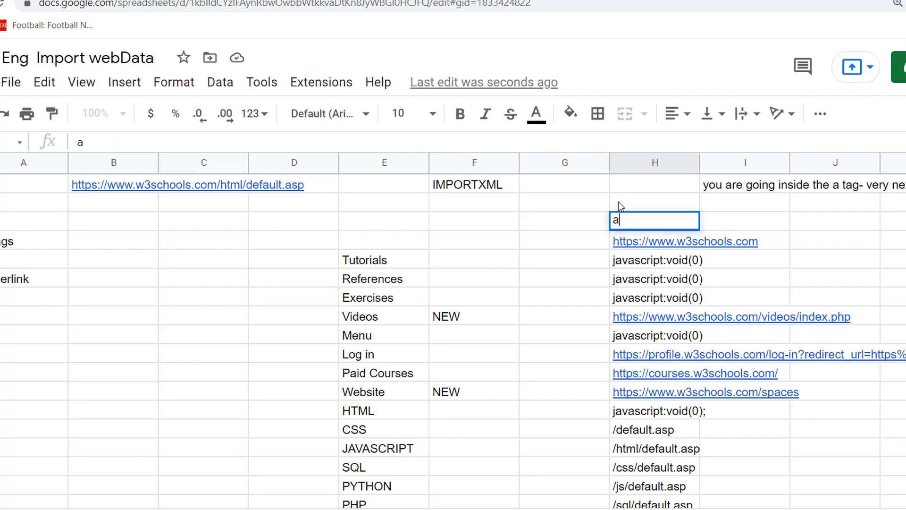
text(//)
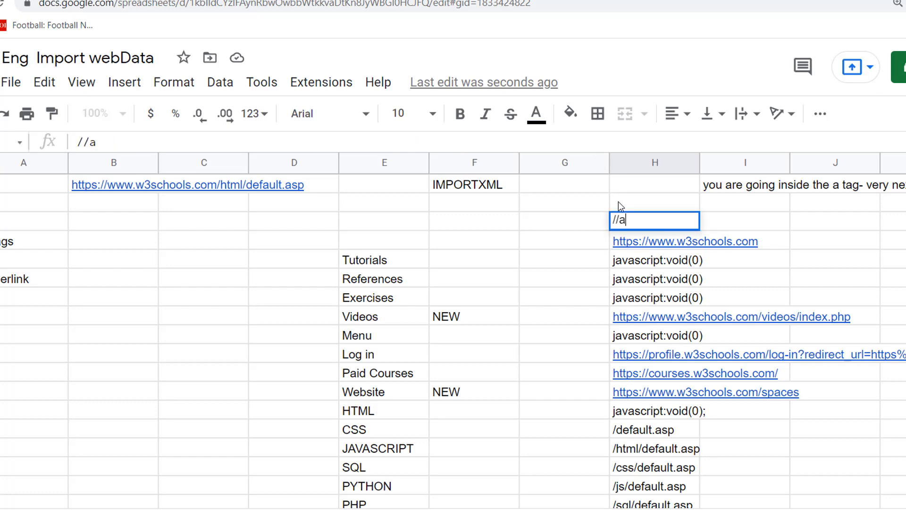
text(a/@href)
key(Return)
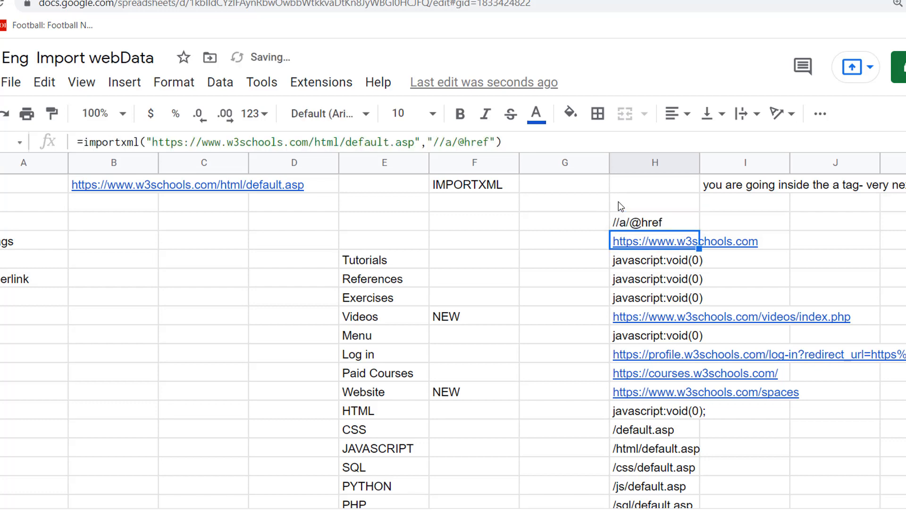
key(Up)
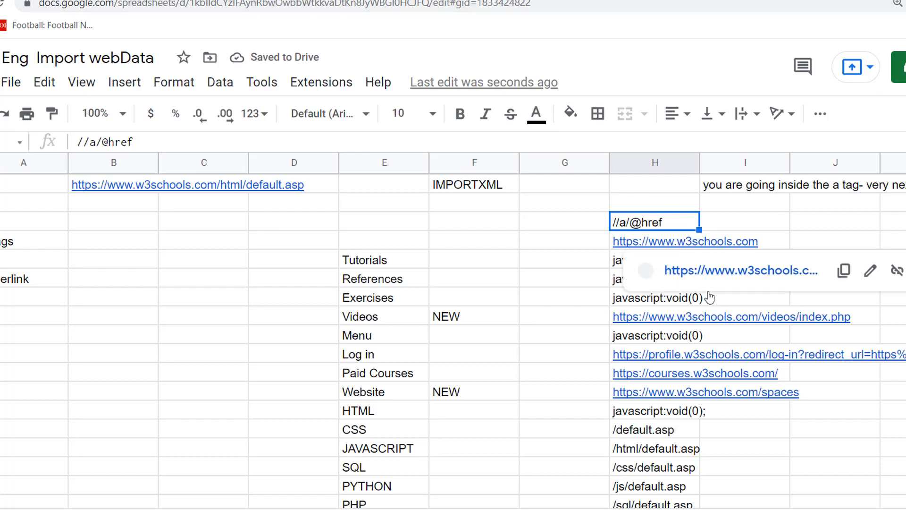
click(569, 241)
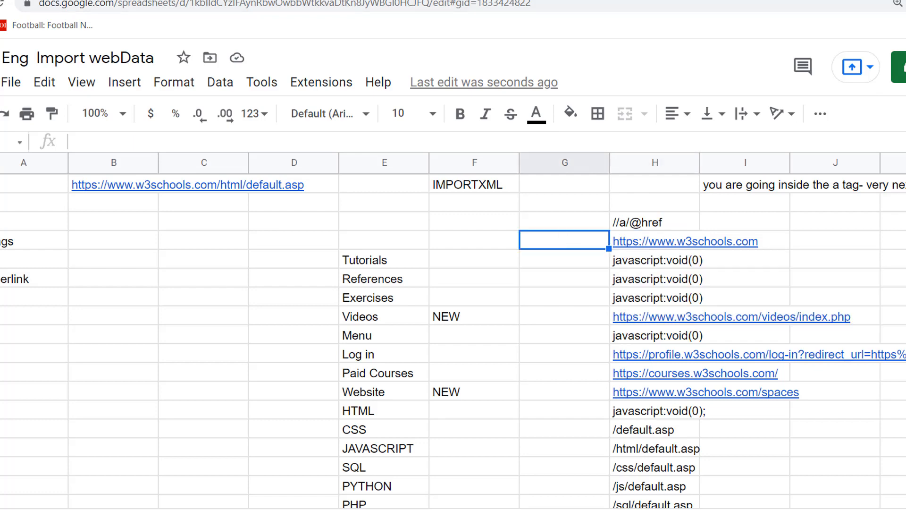
Search the HTML Tutorial page's source for "<a" and step through the matches to the first a tag in the body.
key(ctrl+Tab)
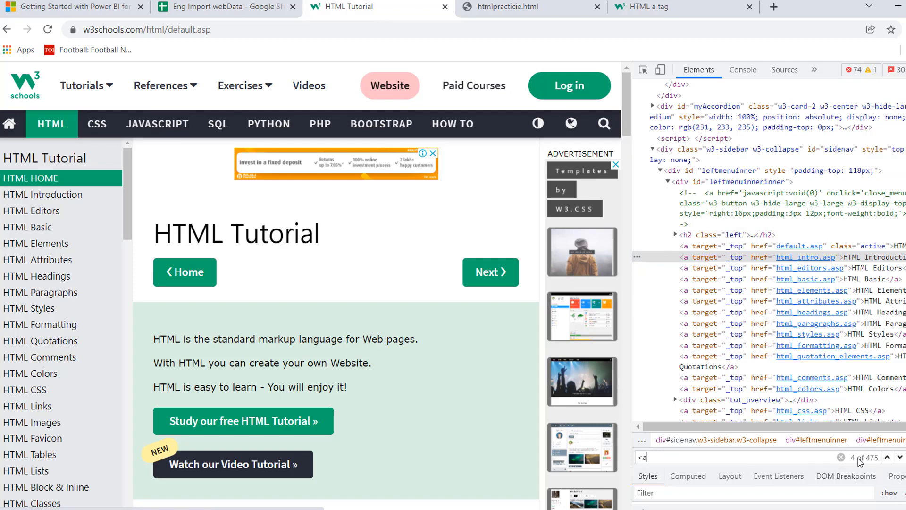
key(Escape)
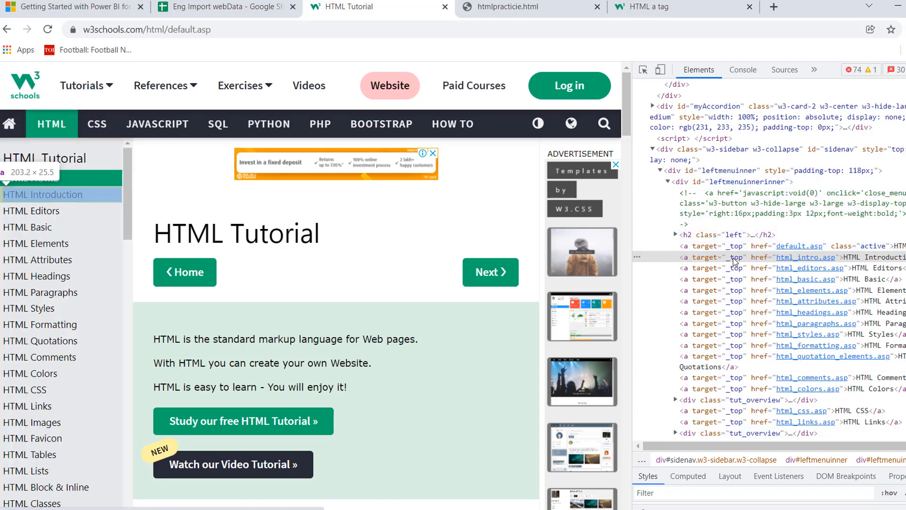
key(ctrl+f)
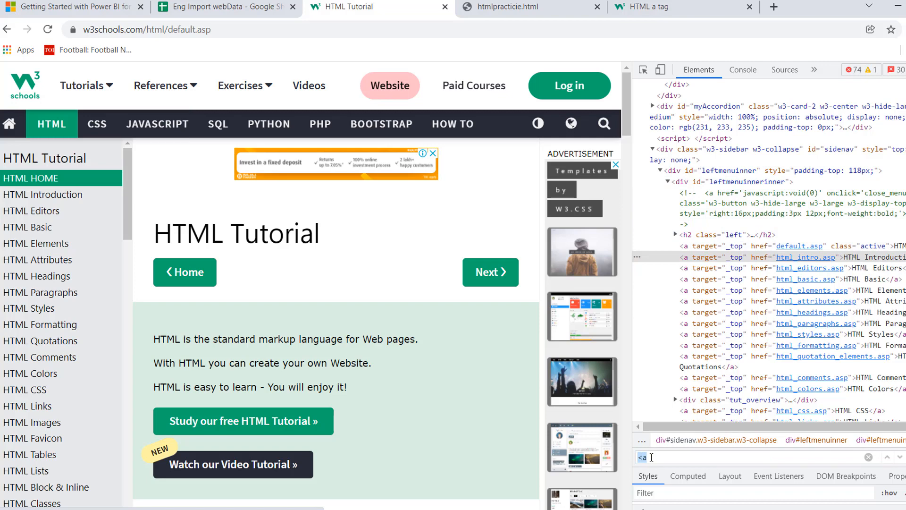
click(651, 457)
key(BackSpace)
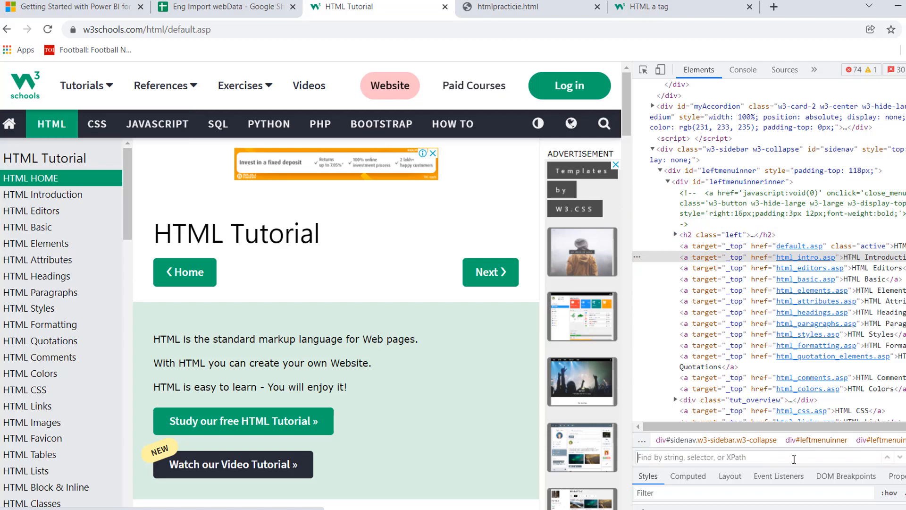
text(<a)
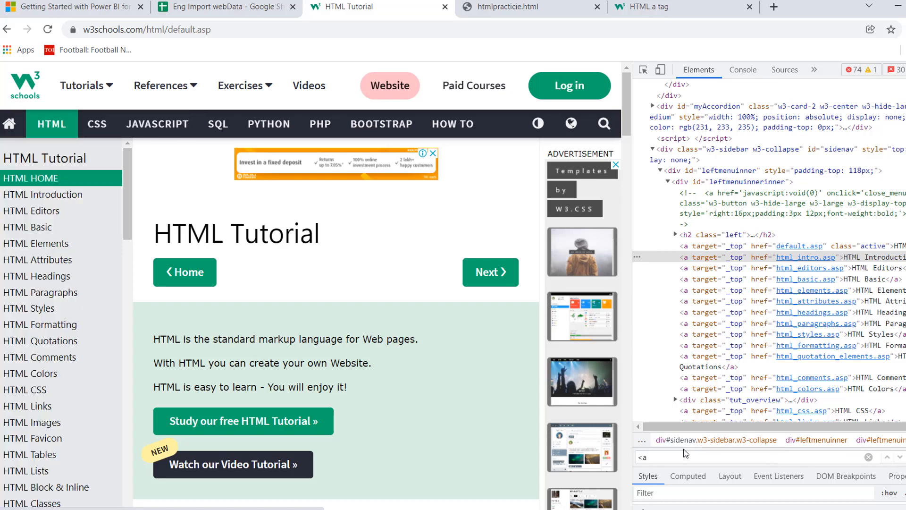
key(Return)
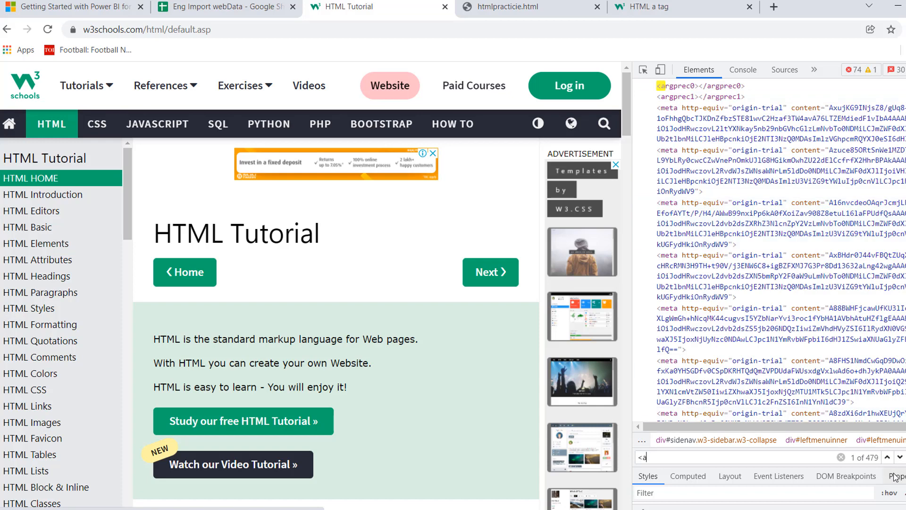
click(900, 459)
click(901, 459)
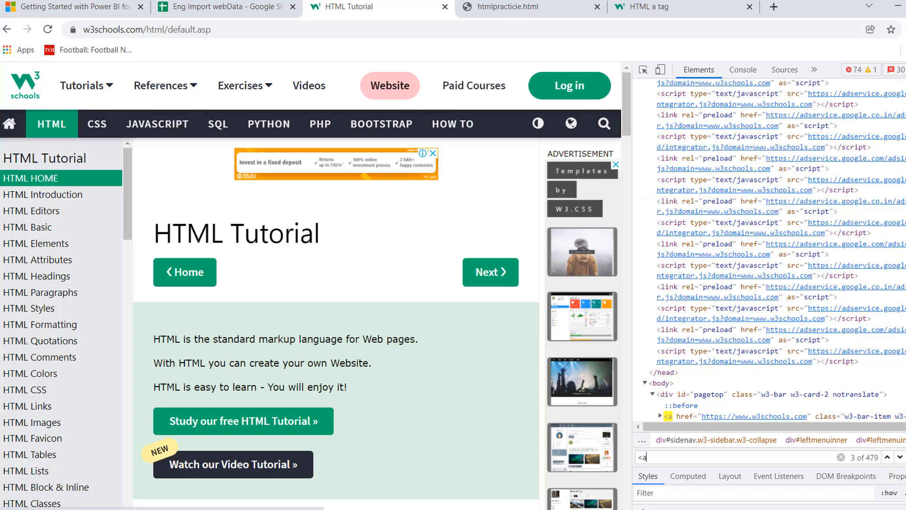
scroll(774, 269, down, 3)
scroll(735, 222, down, 1)
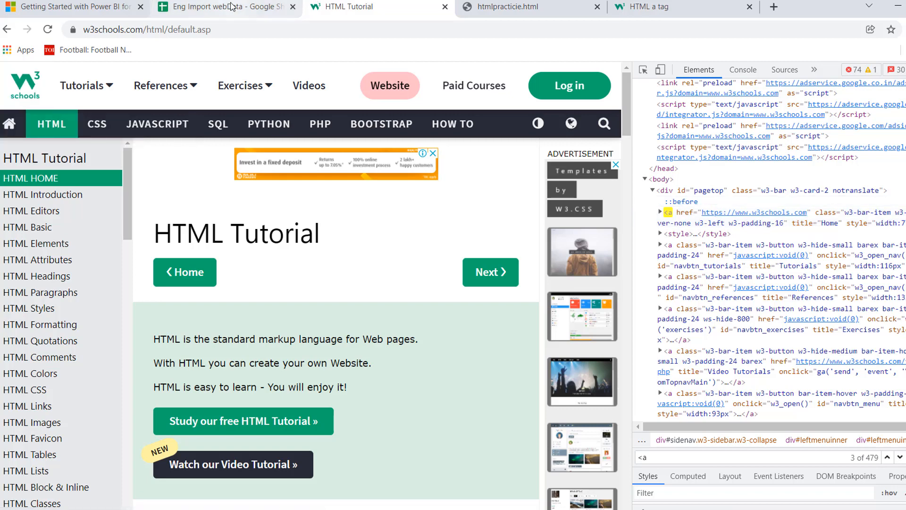
Return to the spreadsheet and examine the imported hyperlinks down column H against the link texts in column E.
click(231, 6)
key(Right)
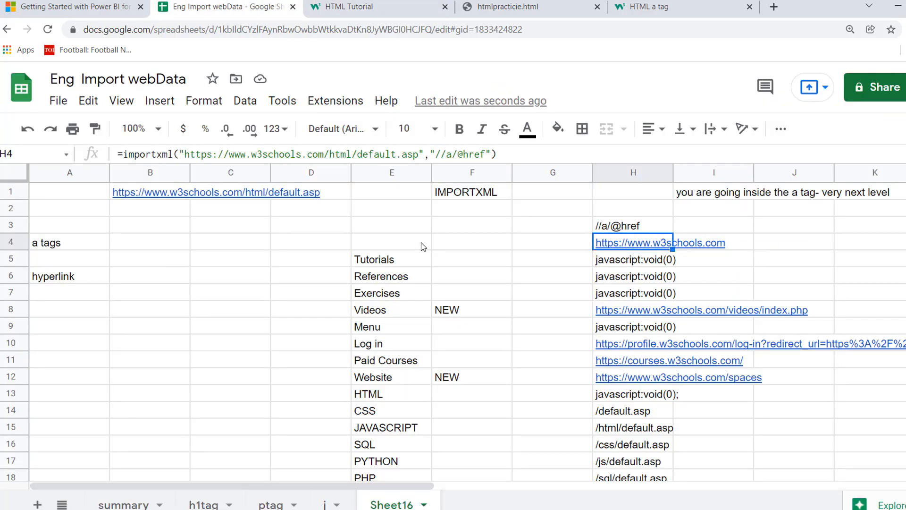
mouse_move(639, 245)
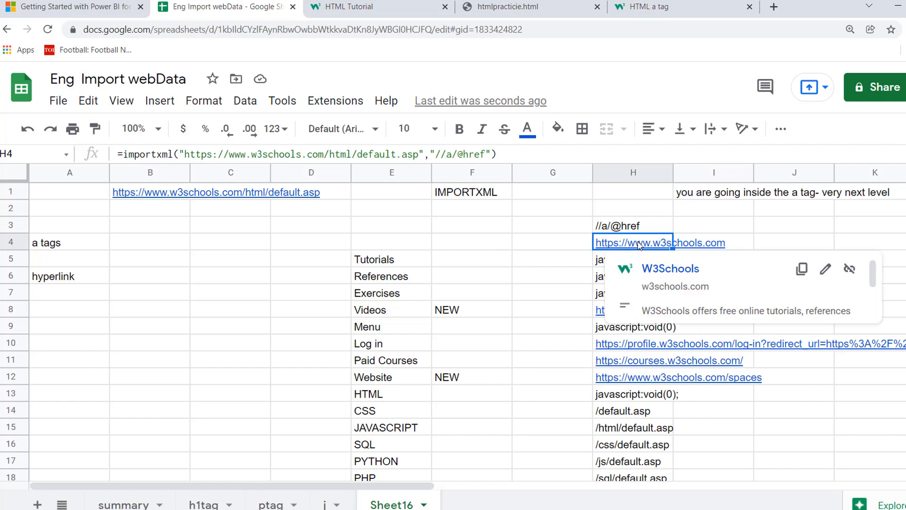
key(Down)
key(Down)
key(Down)
key(Down)
key(Down)
key(Down)
key(Down)
key(Down)
key(Down)
key(Down)
key(Down)
key(Down)
key(Down)
key(Down)
key(Down)
key(Down)
key(Down)
key(Down)
key(Down)
key(Down)
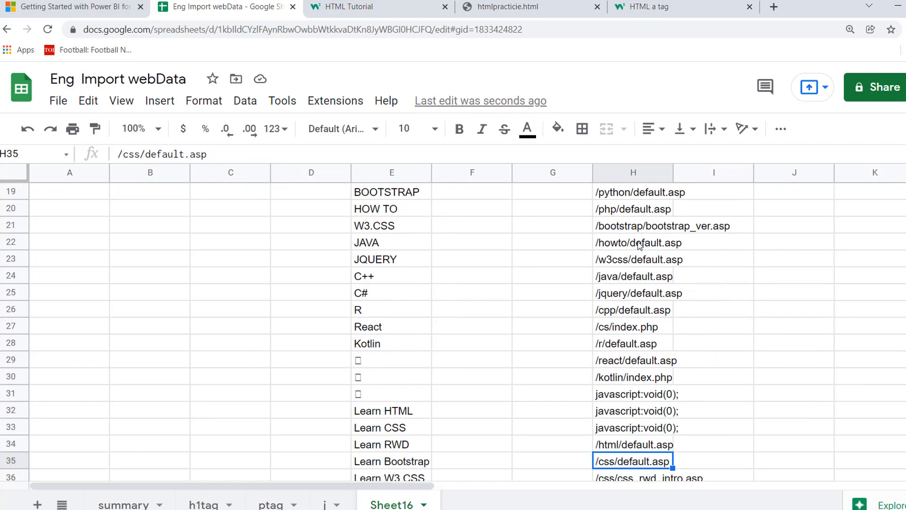
key(Down)
key(Down)
key(Down)
key(Down)
key(Down)
key(Down)
key(Down)
key(Down)
key(Down)
key(Down)
key(Down)
key(Down)
key(Down)
key(Down)
key(Down)
key(Down)
key(Down)
key(Down)
key(Down)
key(Down)
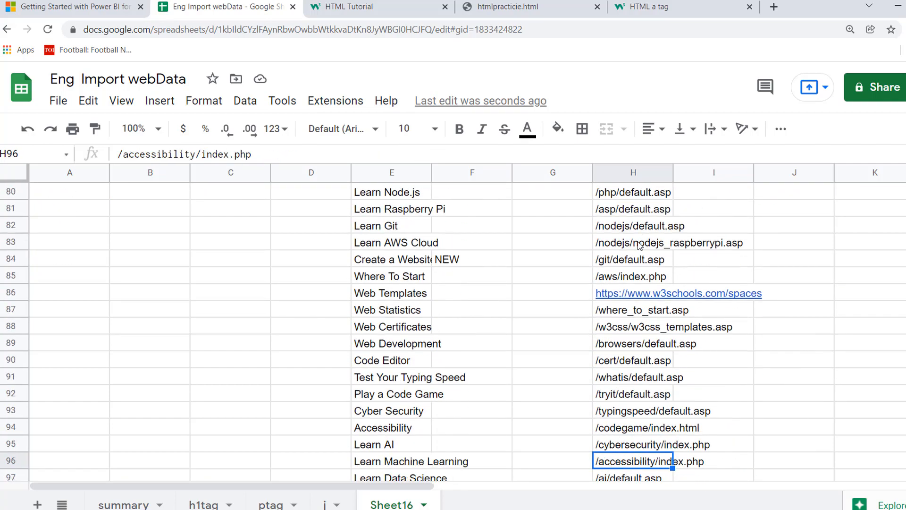
key(Down)
key(Down)
key(Down)
key(Down)
key(Down)
key(Down)
key(Down)
key(Down)
key(Down)
key(Down)
key(Down)
key(Down)
key(Down)
key(Down)
key(Down)
key(Down)
key(Down)
key(Down)
key(Down)
key(Down)
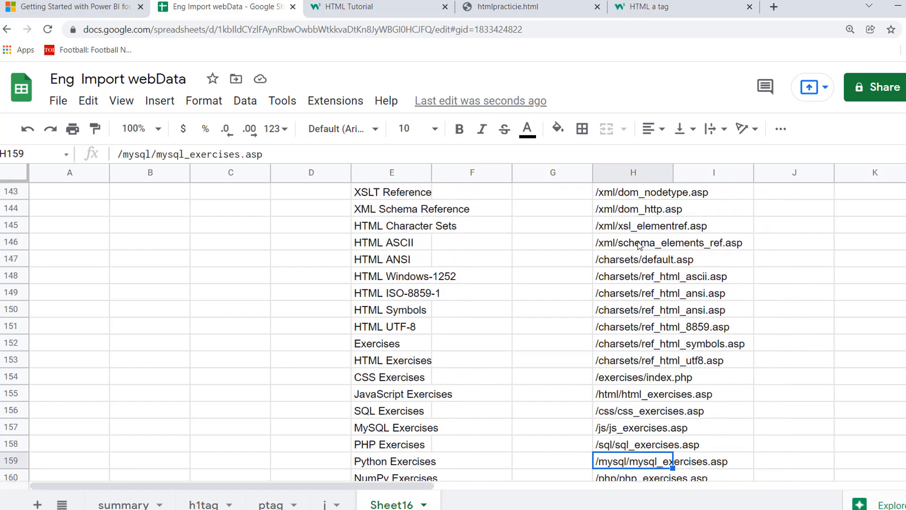
key(Down)
key(Down)
key(Down)
key(Down)
key(Down)
key(Down)
key(Down)
key(Down)
key(Down)
key(Down)
key(Down)
key(Down)
key(Down)
key(Down)
key(Down)
key(Down)
key(Down)
key(Down)
key(Down)
key(Down)
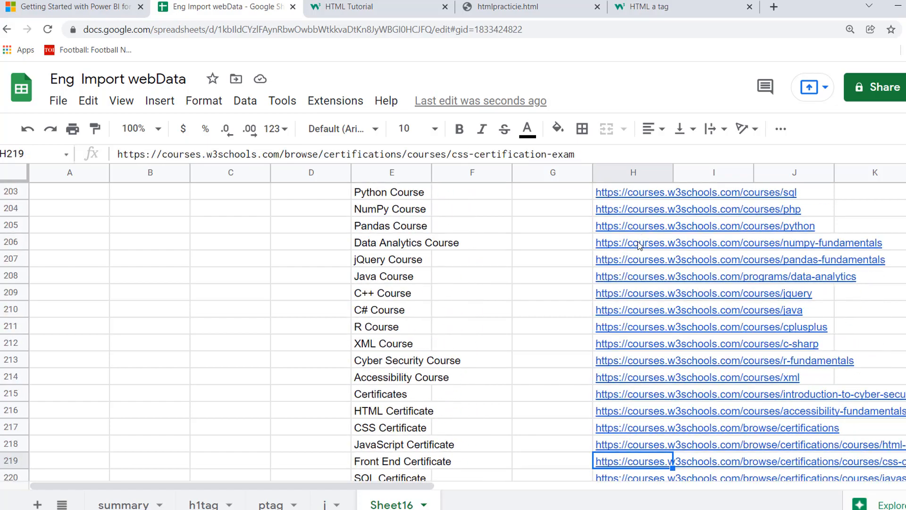
key(Down)
key(Down)
key(Down)
key(Down)
key(Down)
key(Down)
key(Down)
key(Down)
key(Down)
key(Down)
key(Down)
key(Down)
key(Down)
key(Down)
key(Down)
key(Down)
key(Down)
key(ctrl+Up)
key(ctrl+Up)
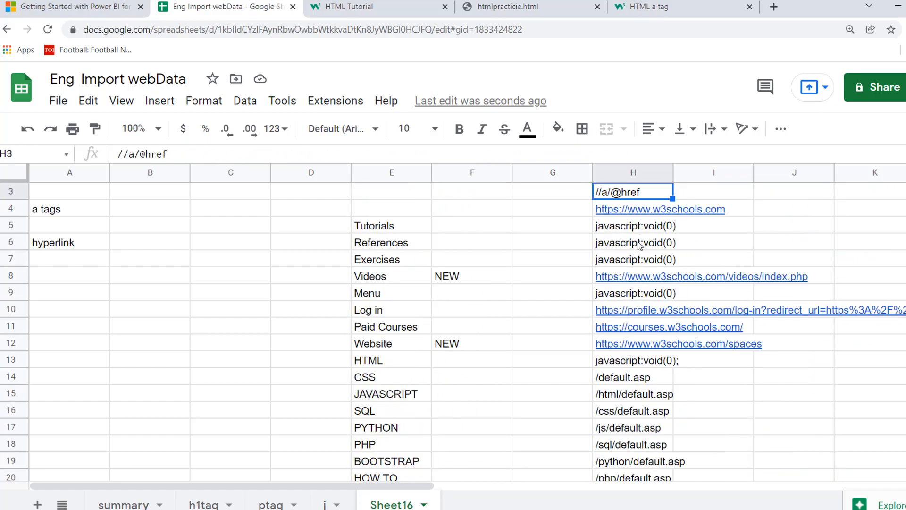
key(Down)
key(Down)
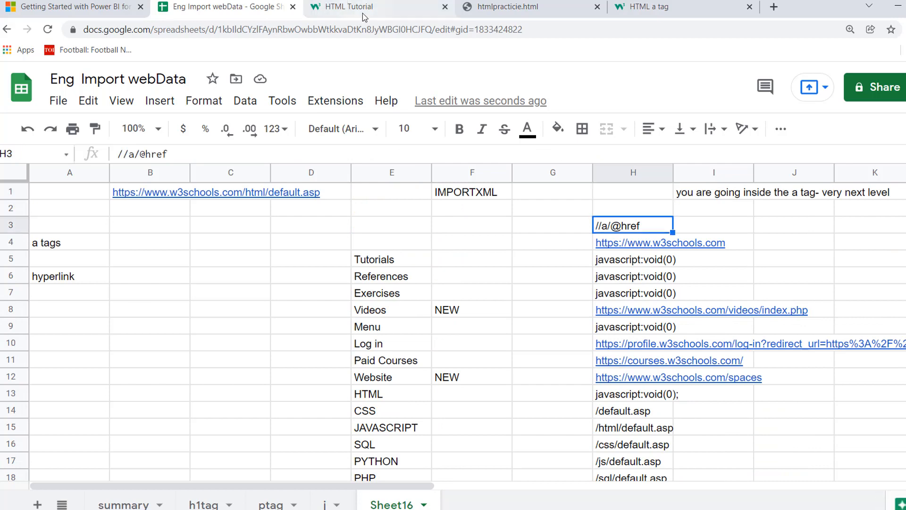
Examine the attributes of the first a tag in the HTML Tutorial page's source, and return to H4 in the spreadsheet.
click(381, 14)
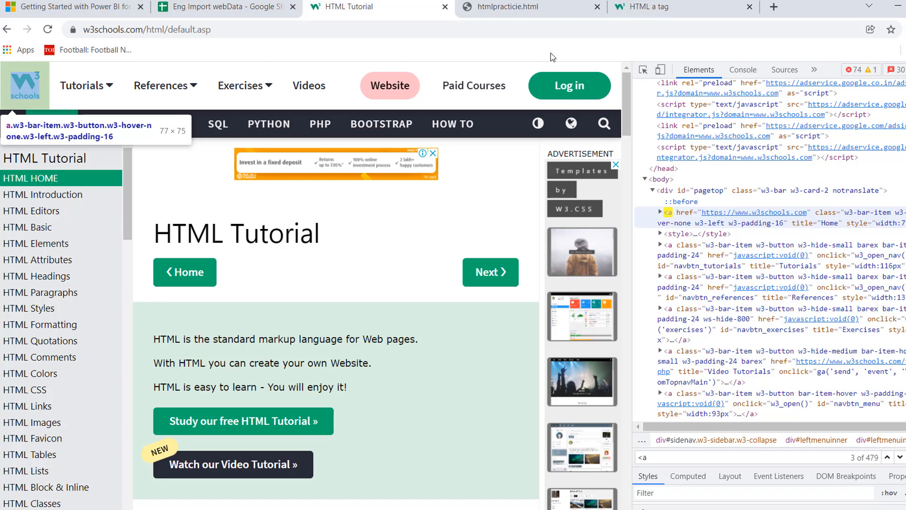
click(233, 12)
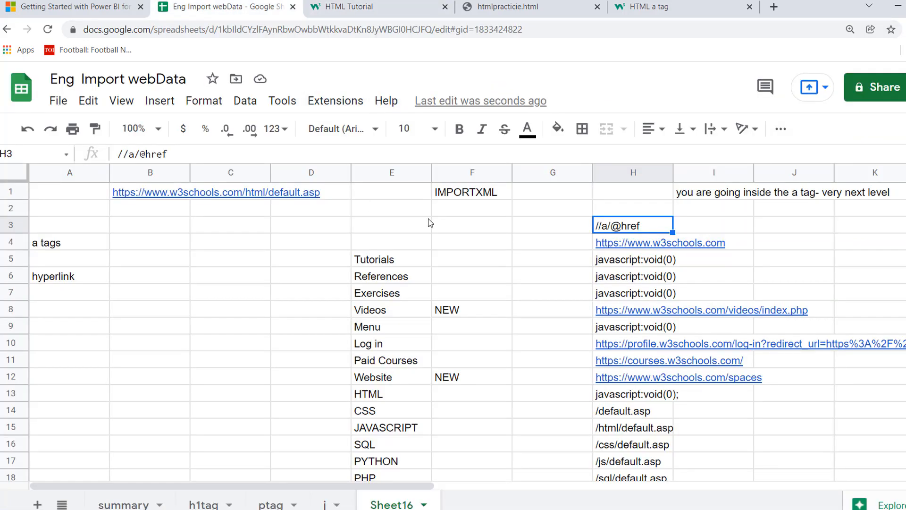
key(Down)
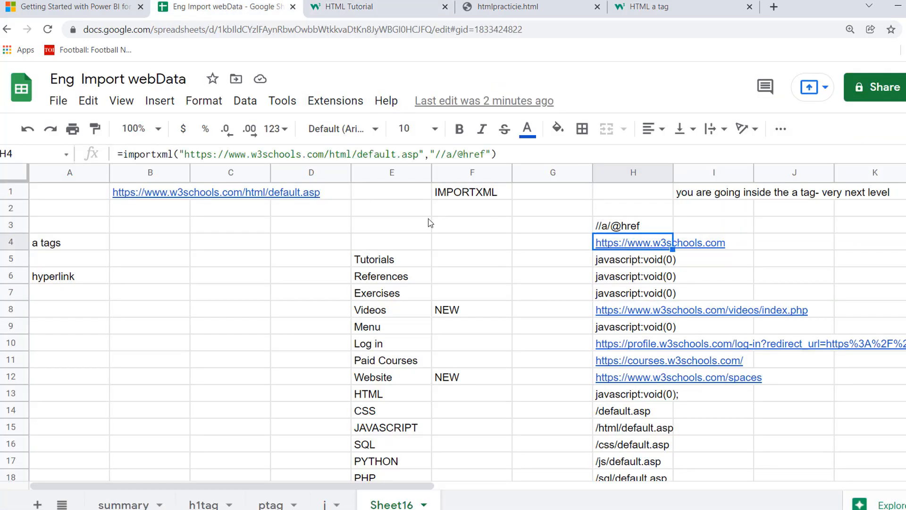
click(483, 155)
key(BackSpace)
key(BackSpace)
key(BackSpace)
key(BackSpace)
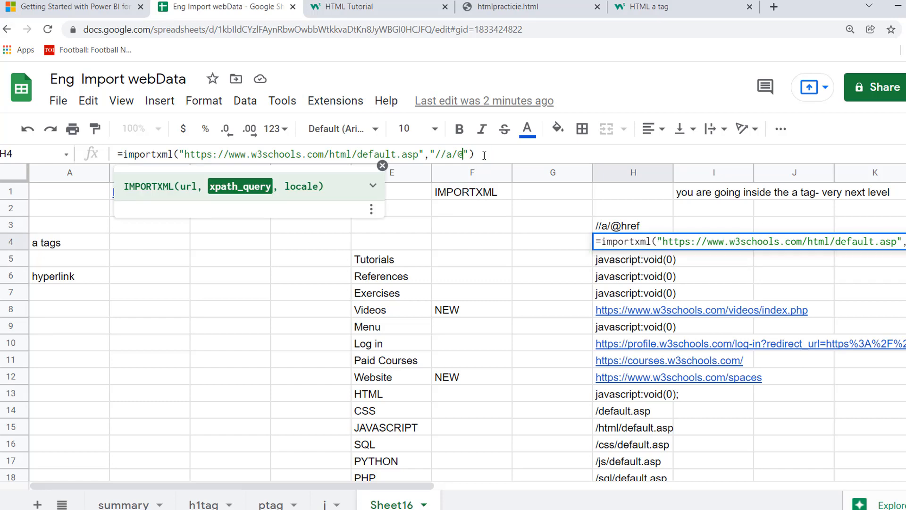
text(title)
key(Return)
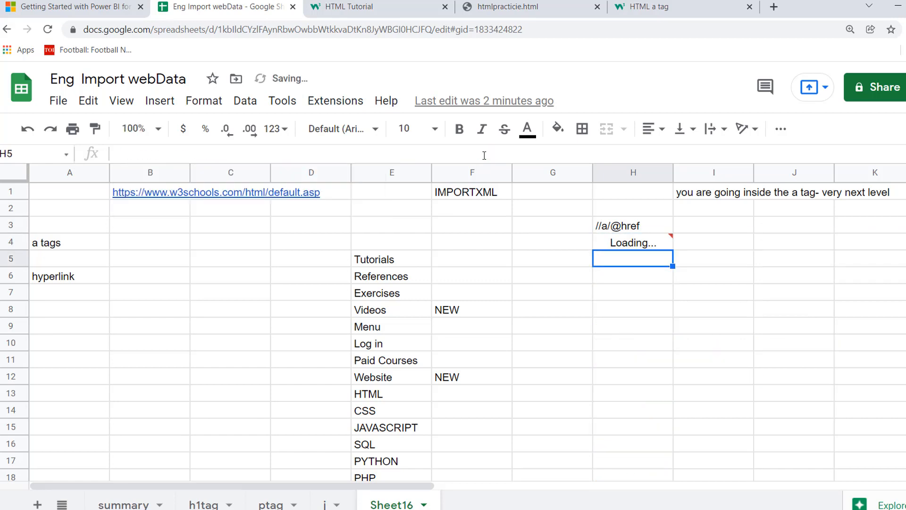
click(524, 248)
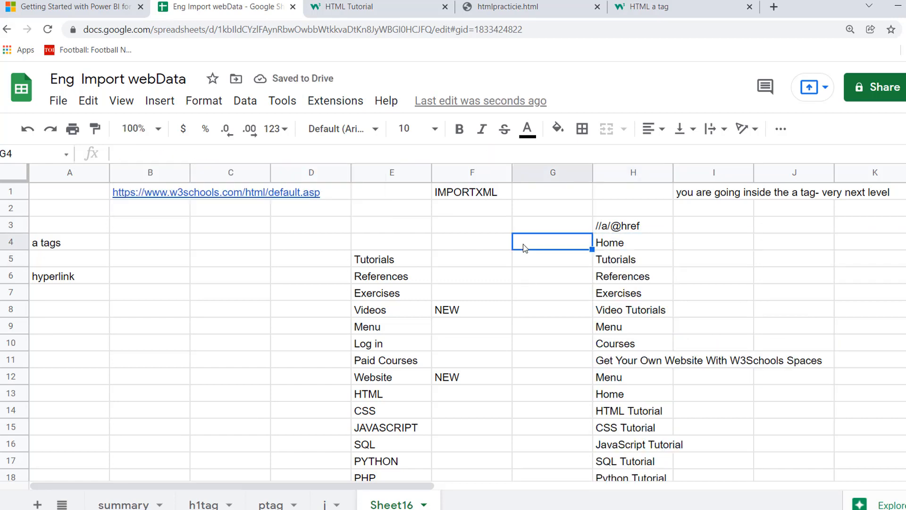
key(Right)
key(Down)
key(Down)
key(Up)
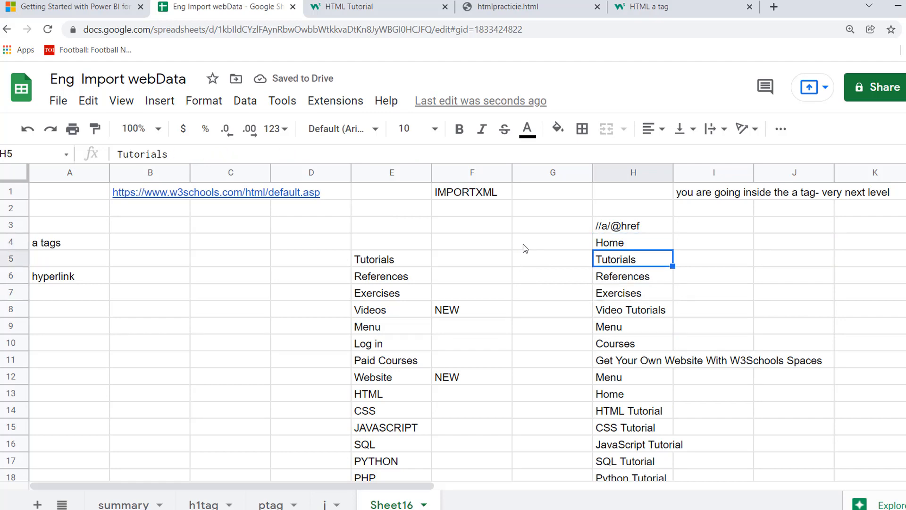
key(Up)
key(Up)
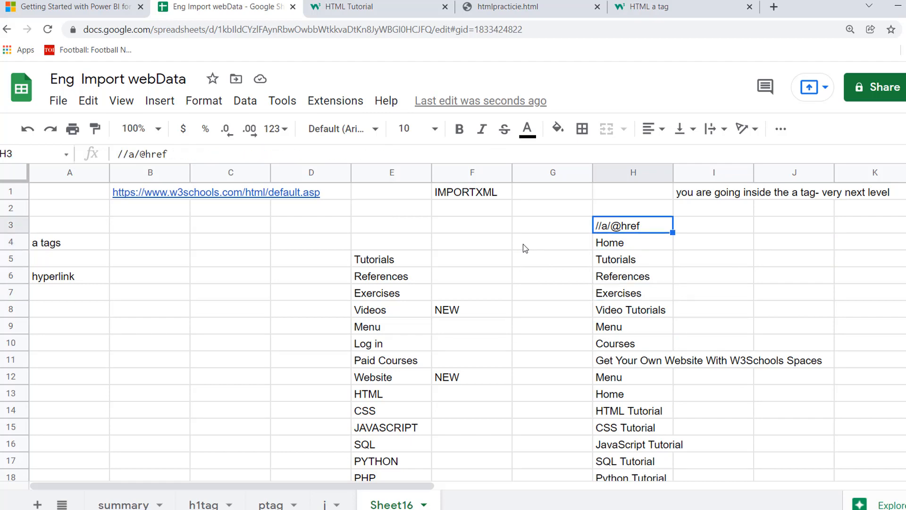
key(ctrl+c)
key(Right)
key(ctrl+v)
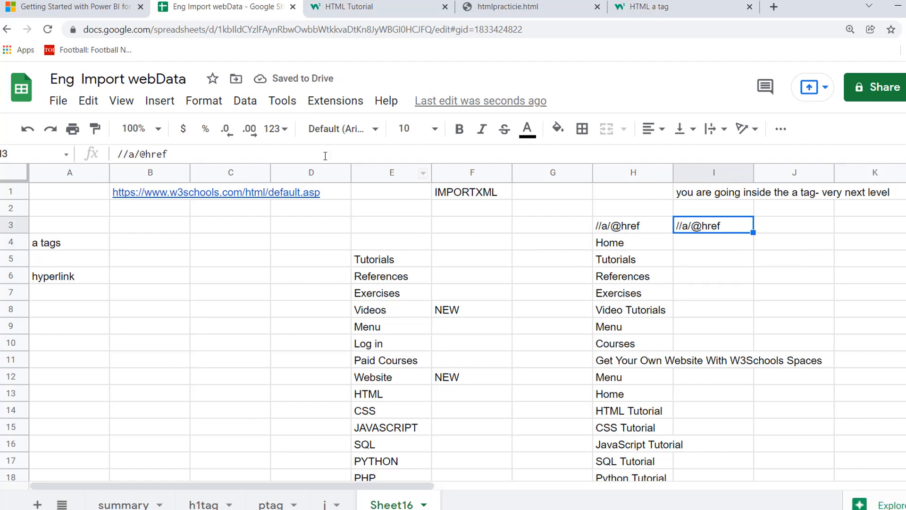
click(197, 157)
key(BackSpace)
key(BackSpace)
key(BackSpace)
key(BackSpace)
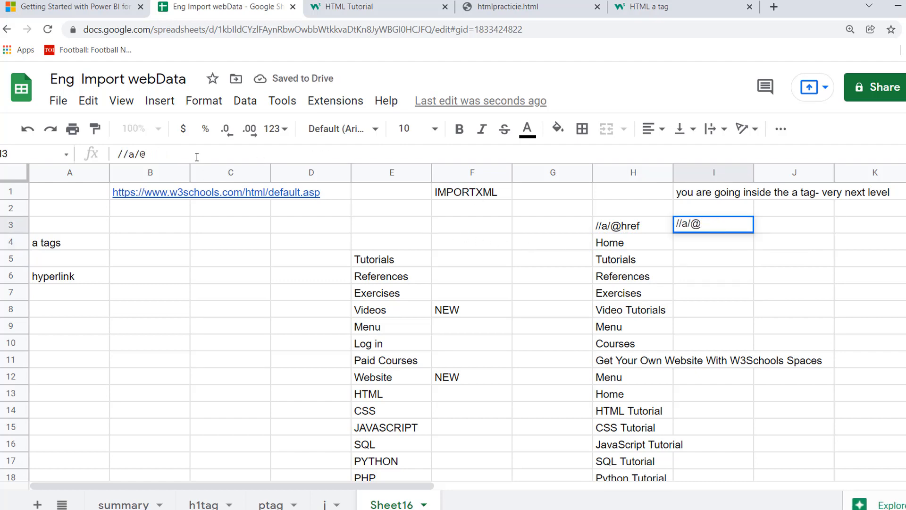
text(title)
key(Return)
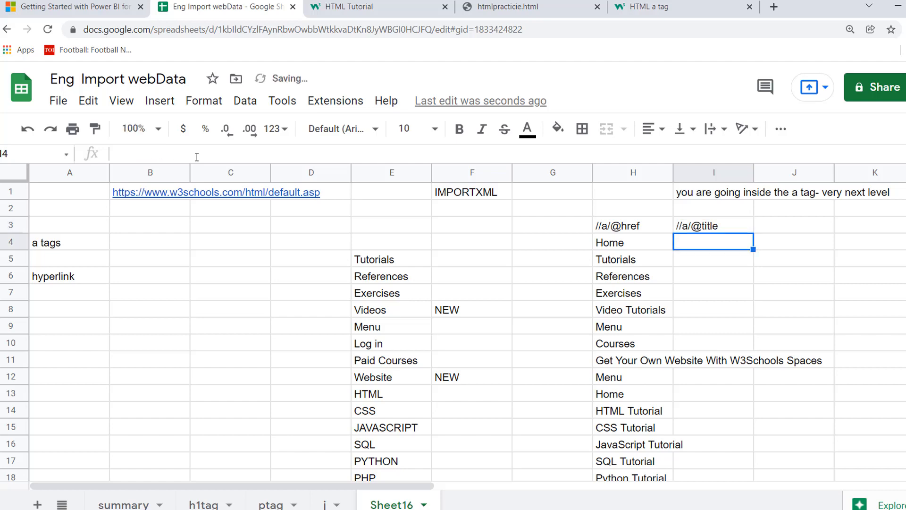
key(Left)
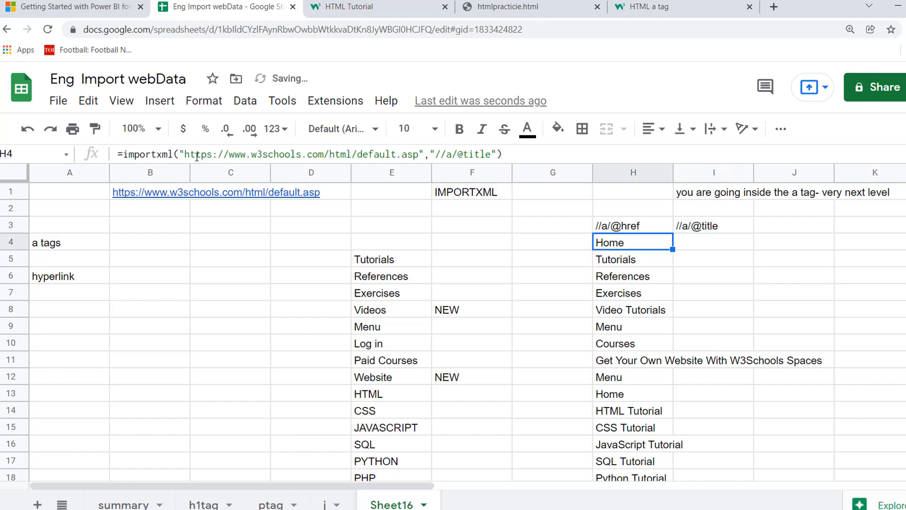
click(492, 156)
key(BackSpace)
key(BackSpace)
key(BackSpace)
key(BackSpace)
key(BackSpace)
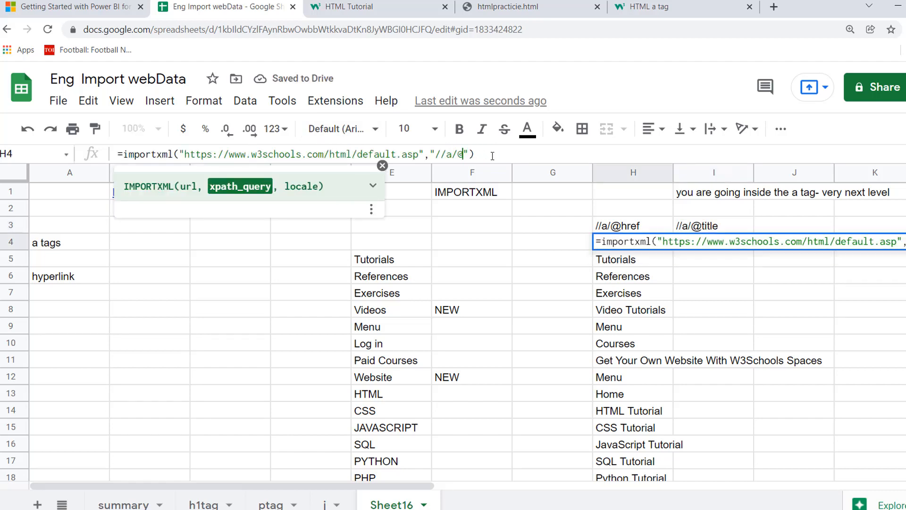
text(href)
key(Return)
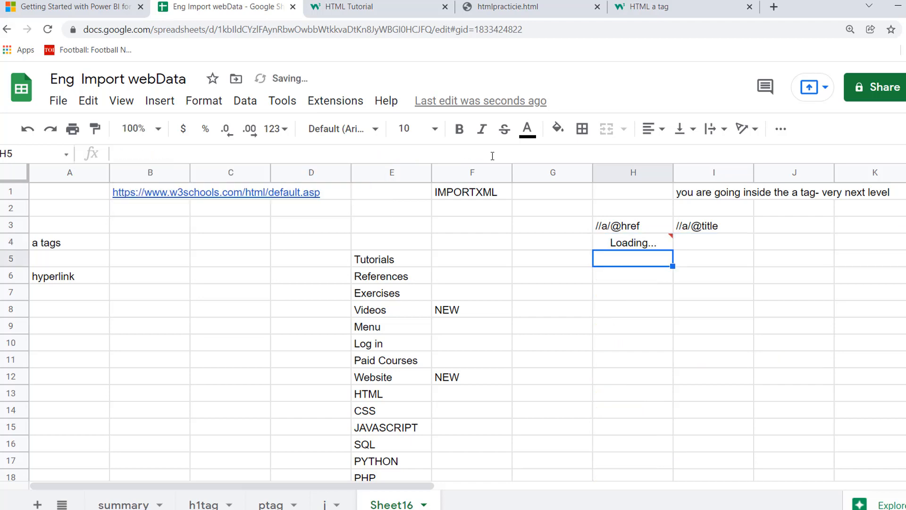
click(385, 265)
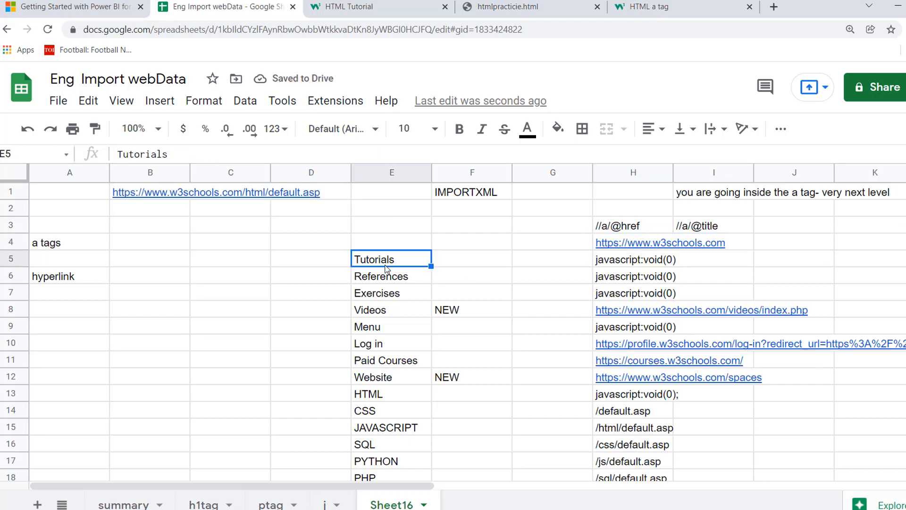
key(Right)
key(Right)
key(Right)
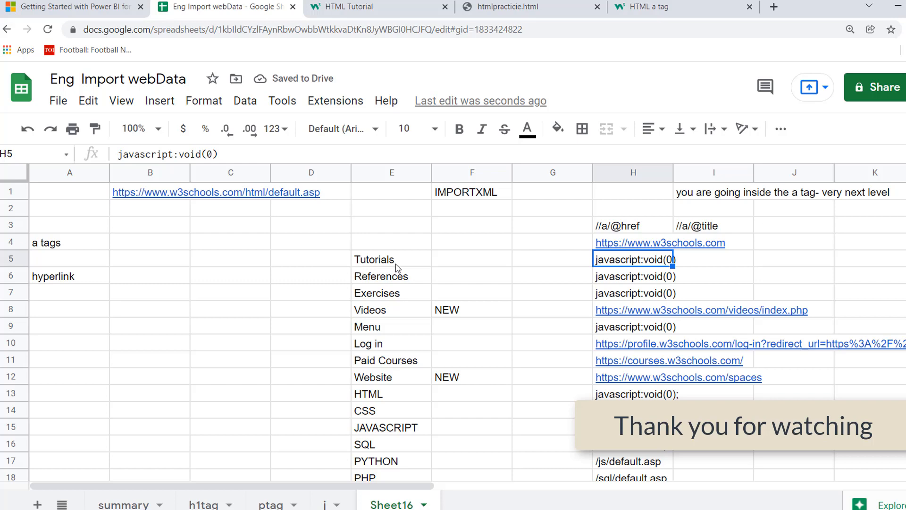
click(396, 266)
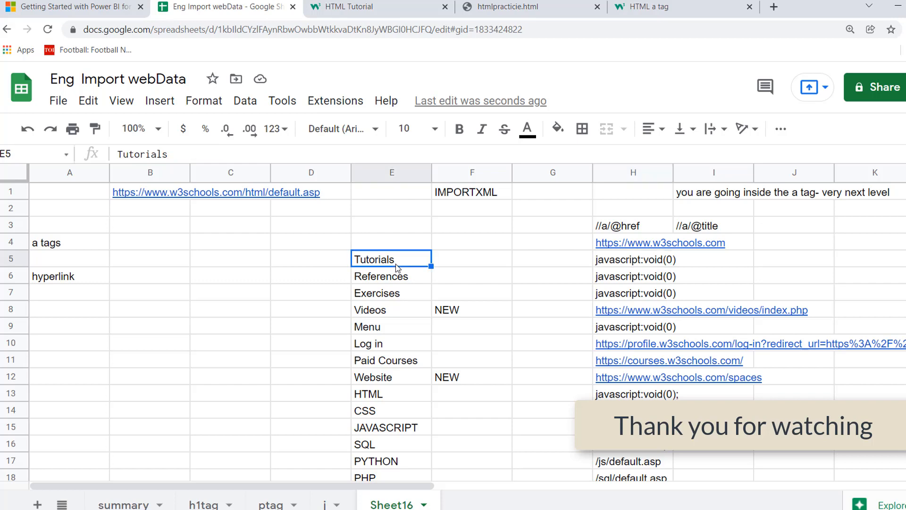